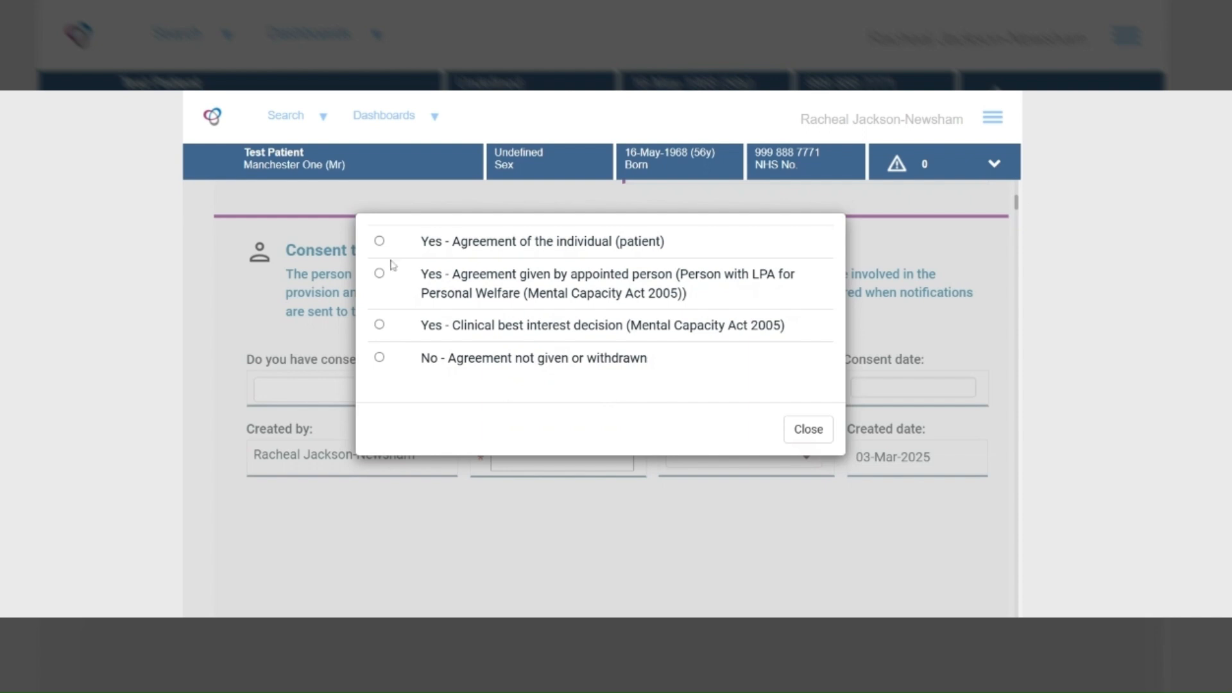
Record consent as "Yes - Agreement of the individual (patient)", enter "test" as the creator's role and set Agreed with to Person.
click(380, 242)
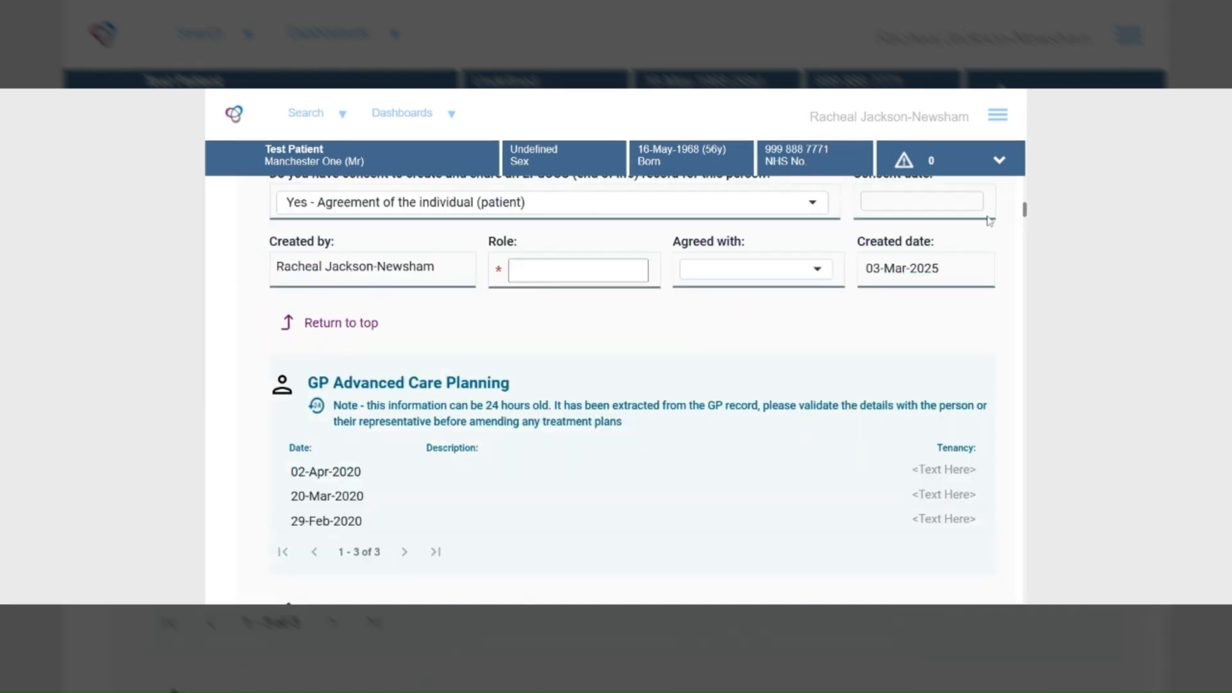
click(578, 270)
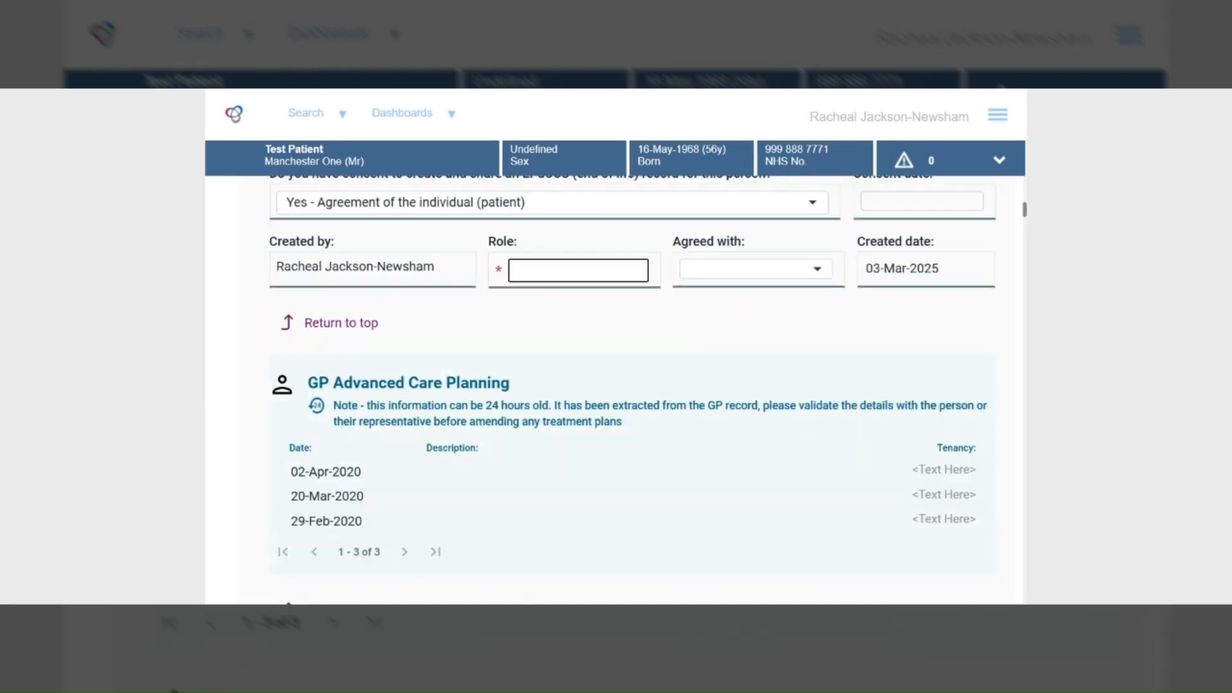
text(test)
click(814, 273)
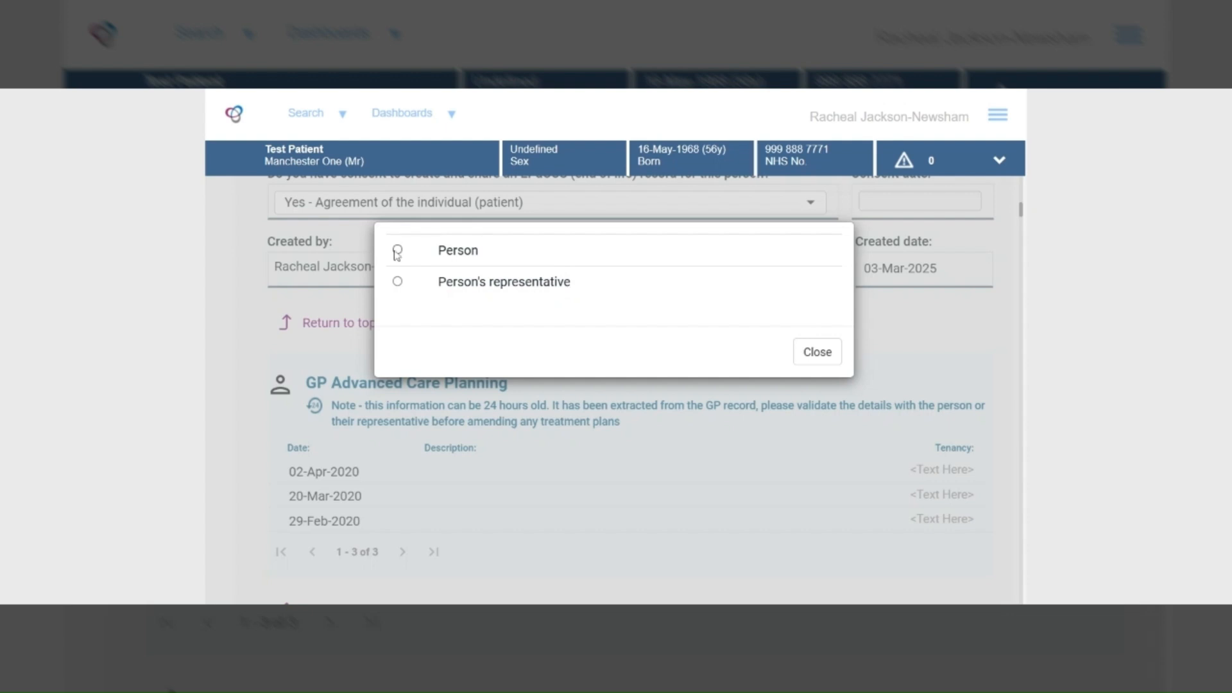
click(397, 251)
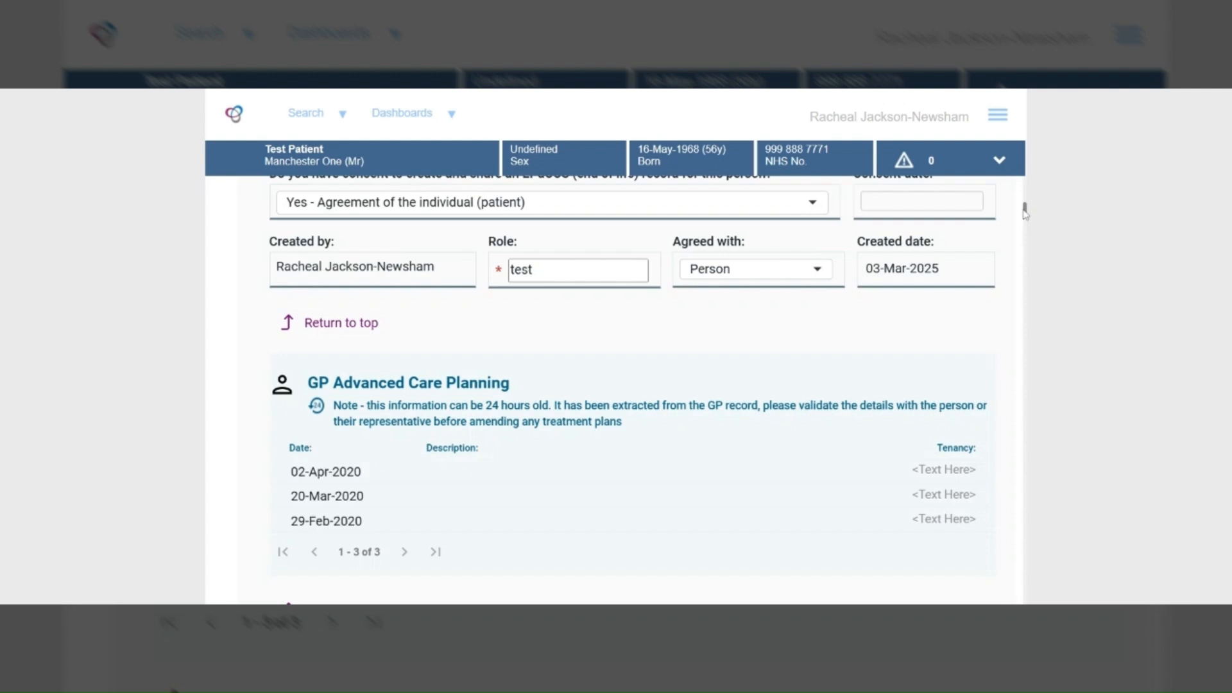
Set the end of life diagnosis to Cancer (Breast) and answer Yes to other relevant conditions with the details "test".
drag(1024, 212, 1028, 226)
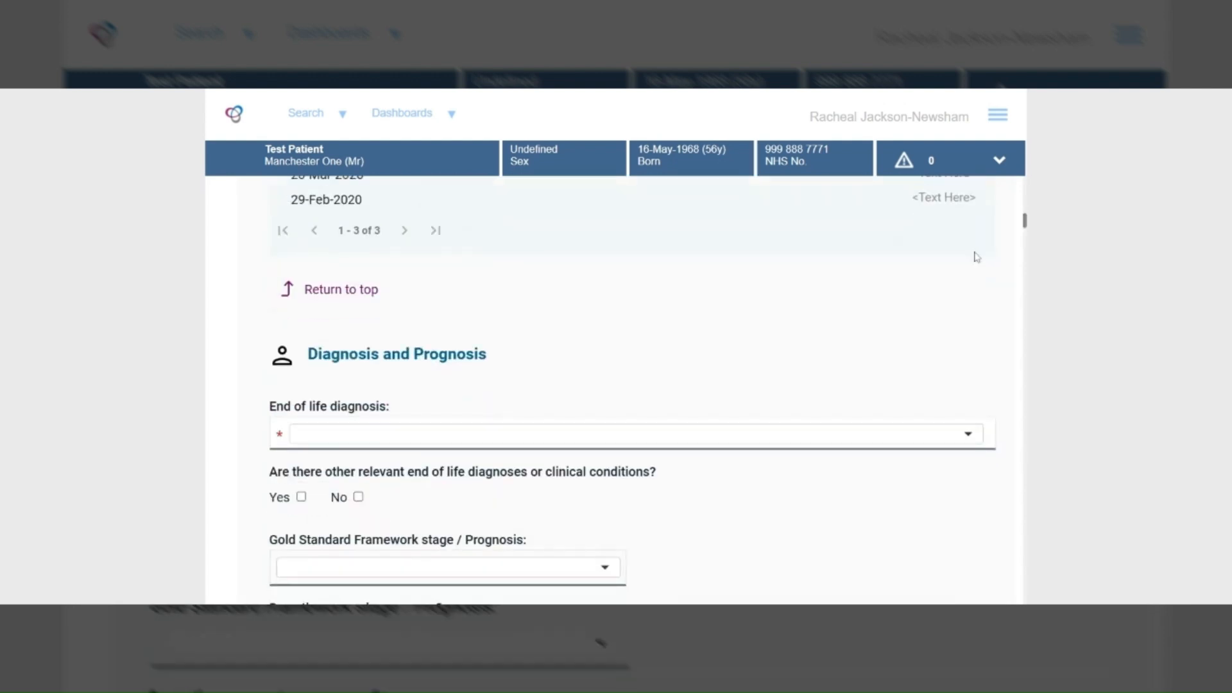
click(319, 431)
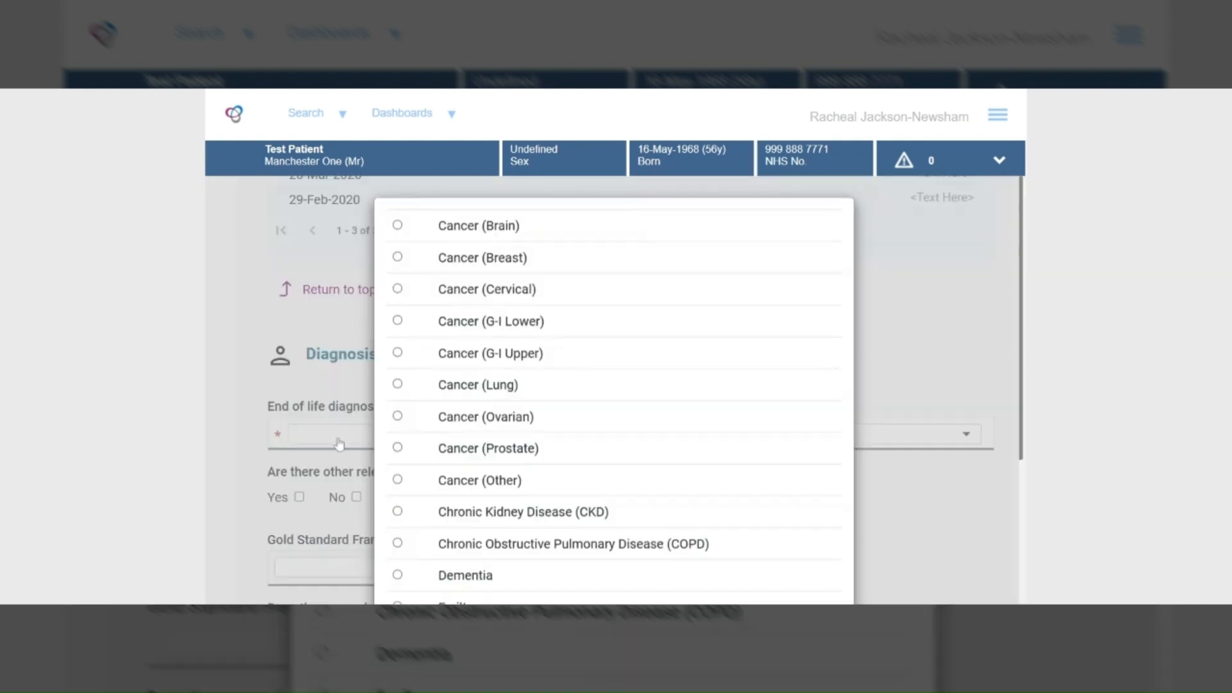
click(398, 260)
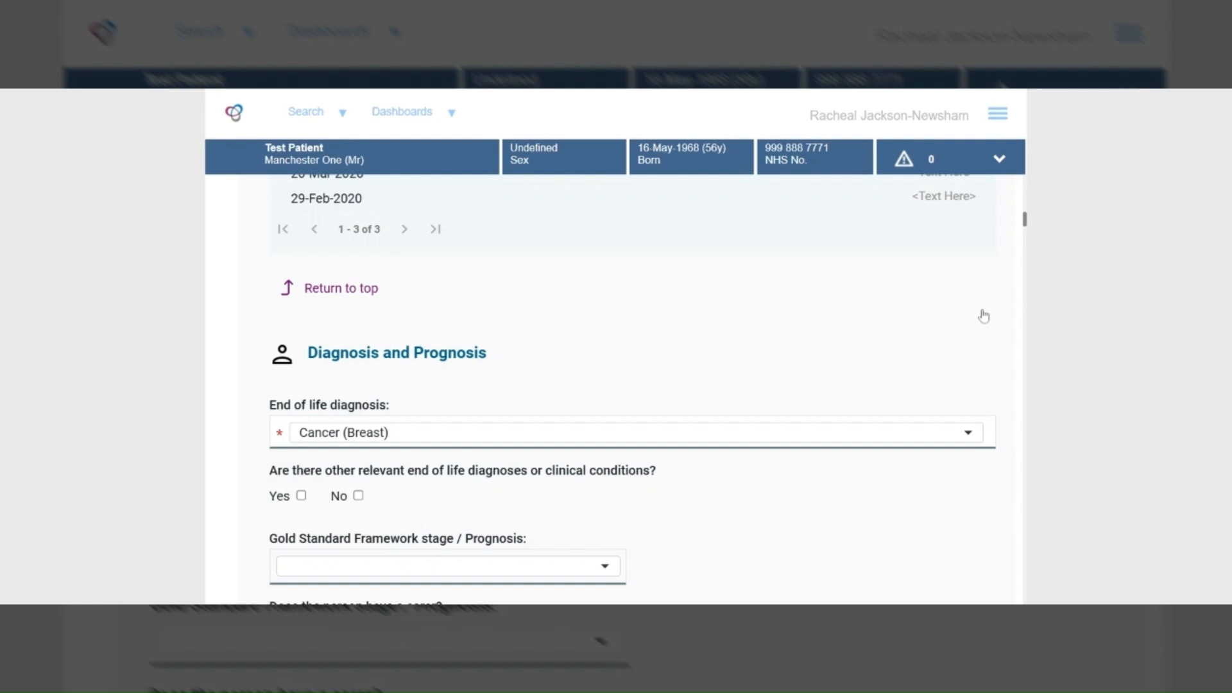
drag(1025, 222, 1026, 229)
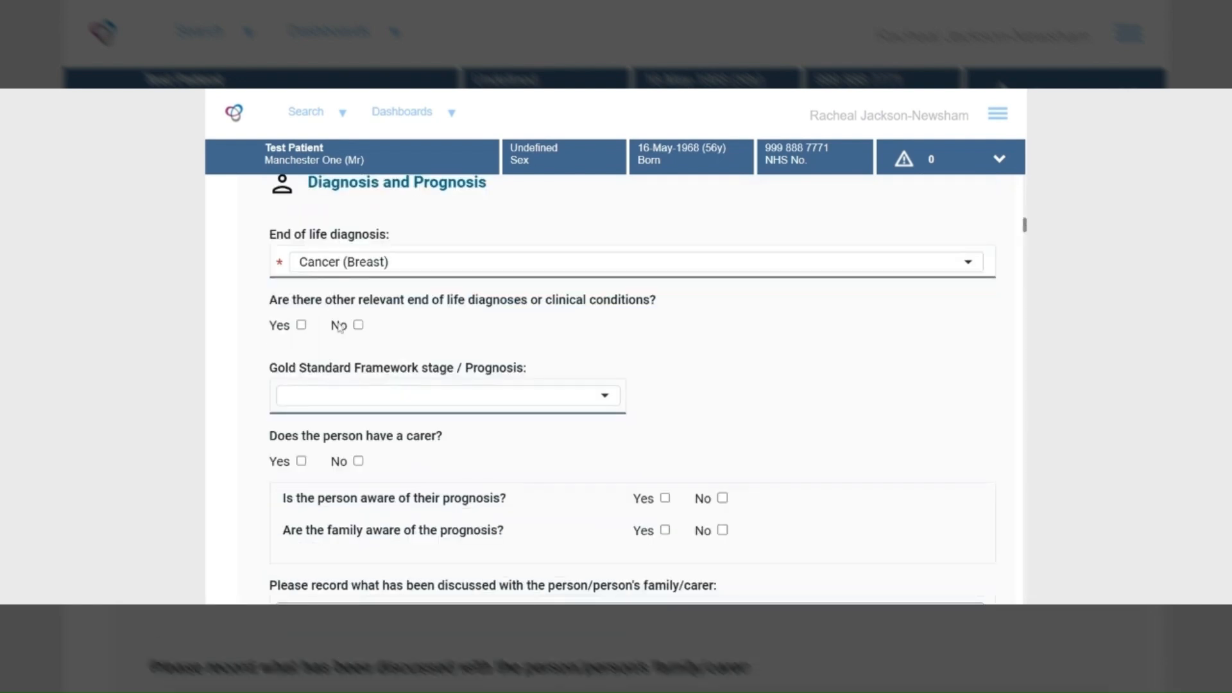
click(301, 326)
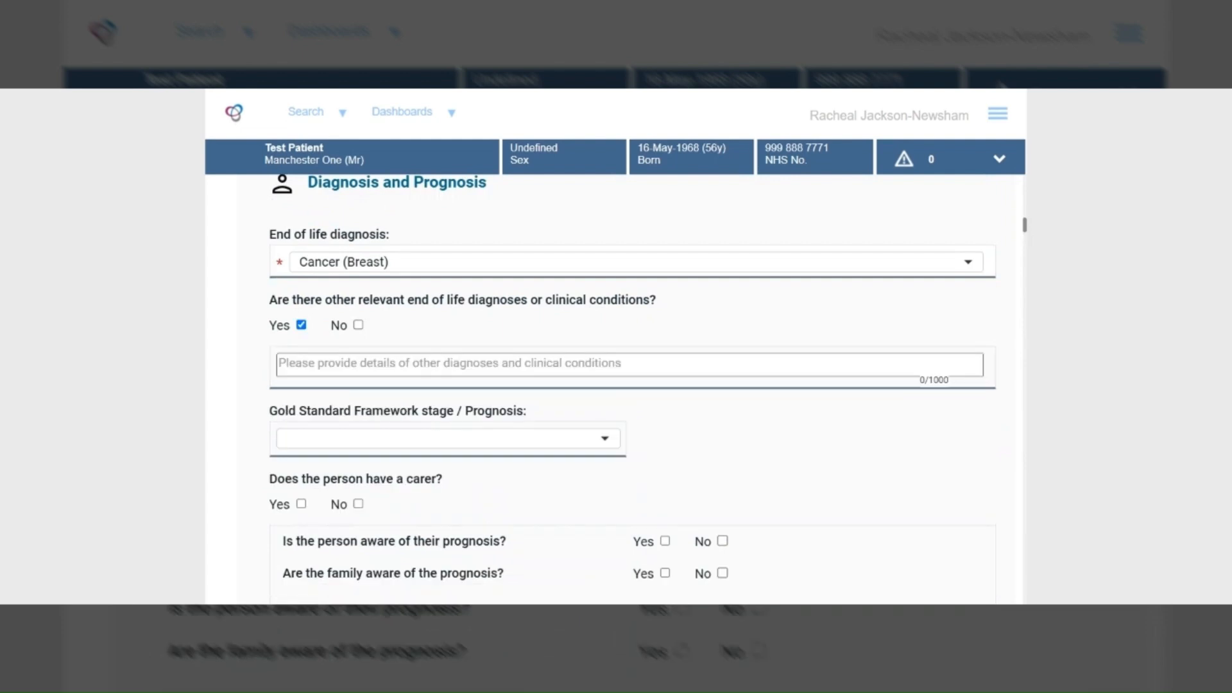
click(308, 364)
text(test)
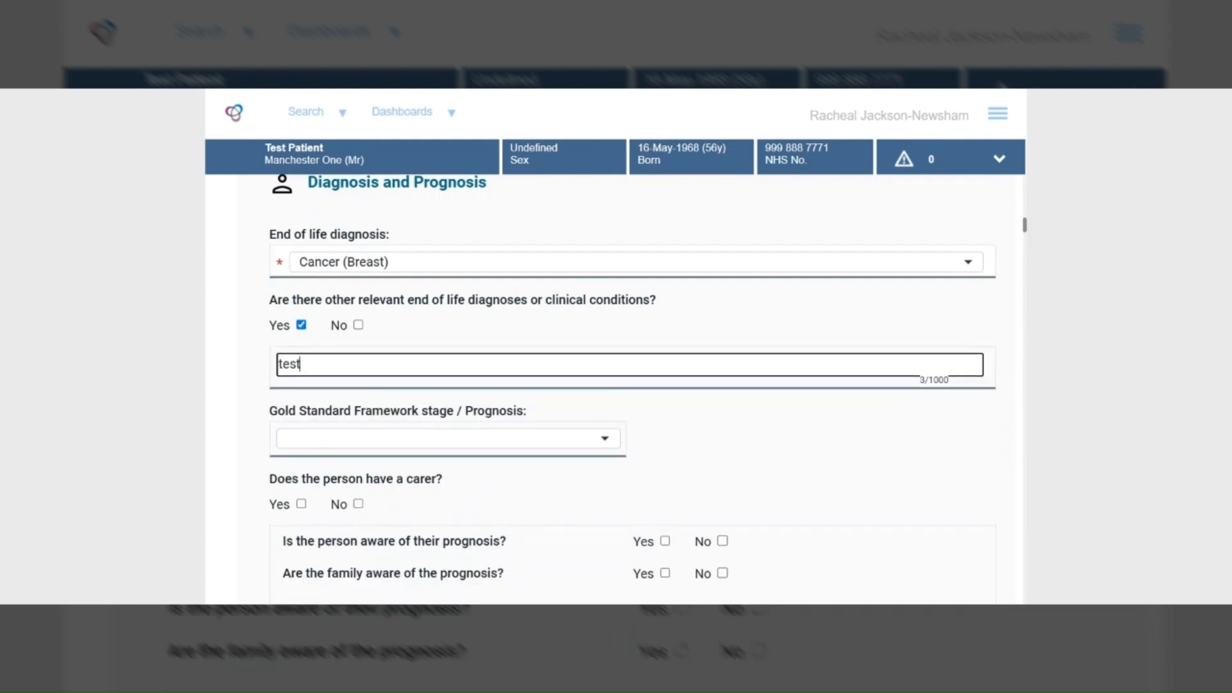
Set the Gold Standard Framework stage to "Amber - Deteriorating, exacerbations - weeks" and enter the authoriser's name, role GP and date 03-Mar-2025.
click(338, 445)
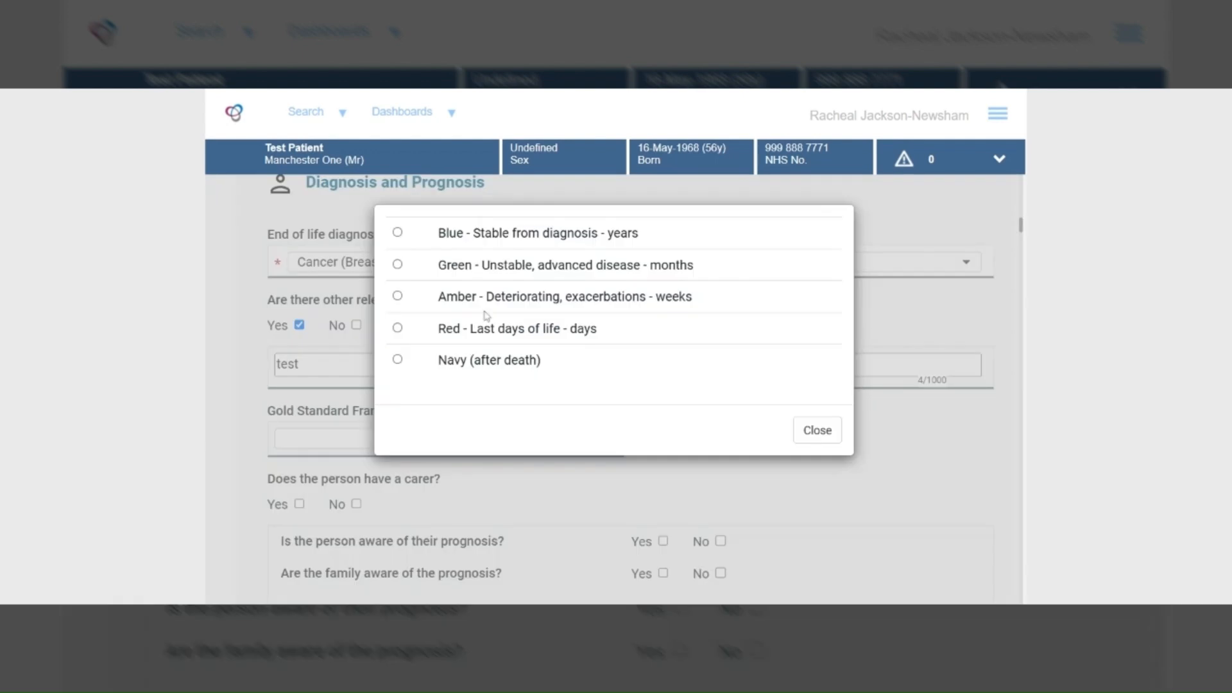
click(398, 296)
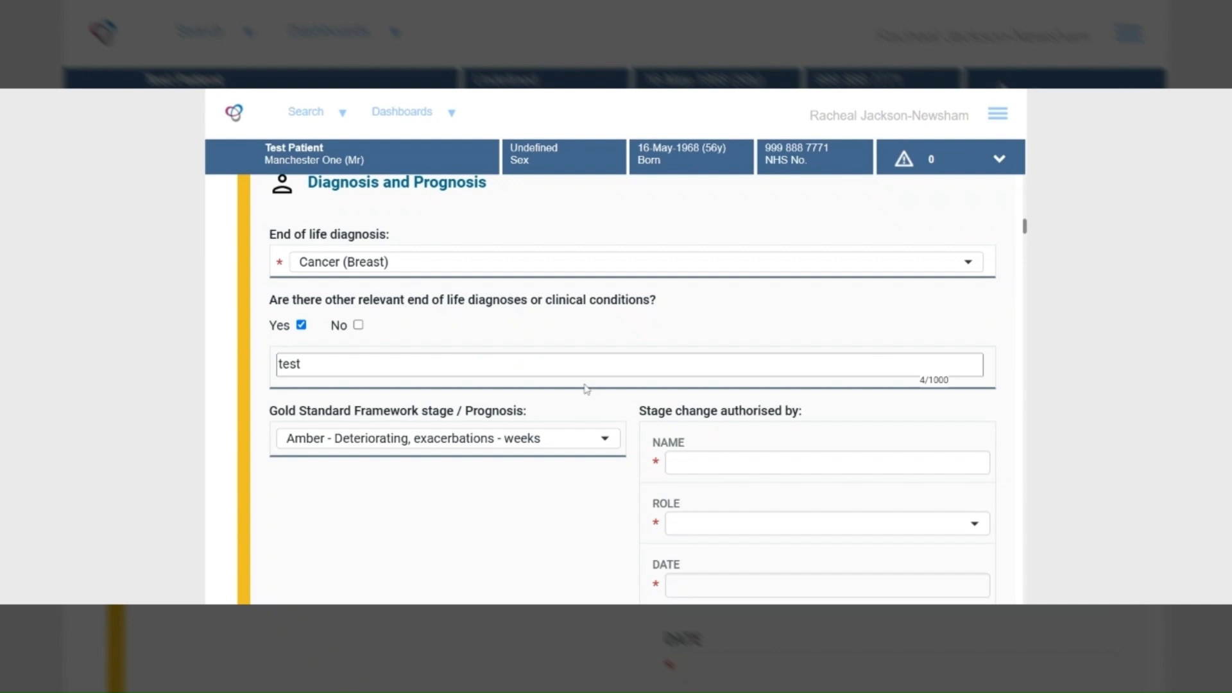
click(827, 463)
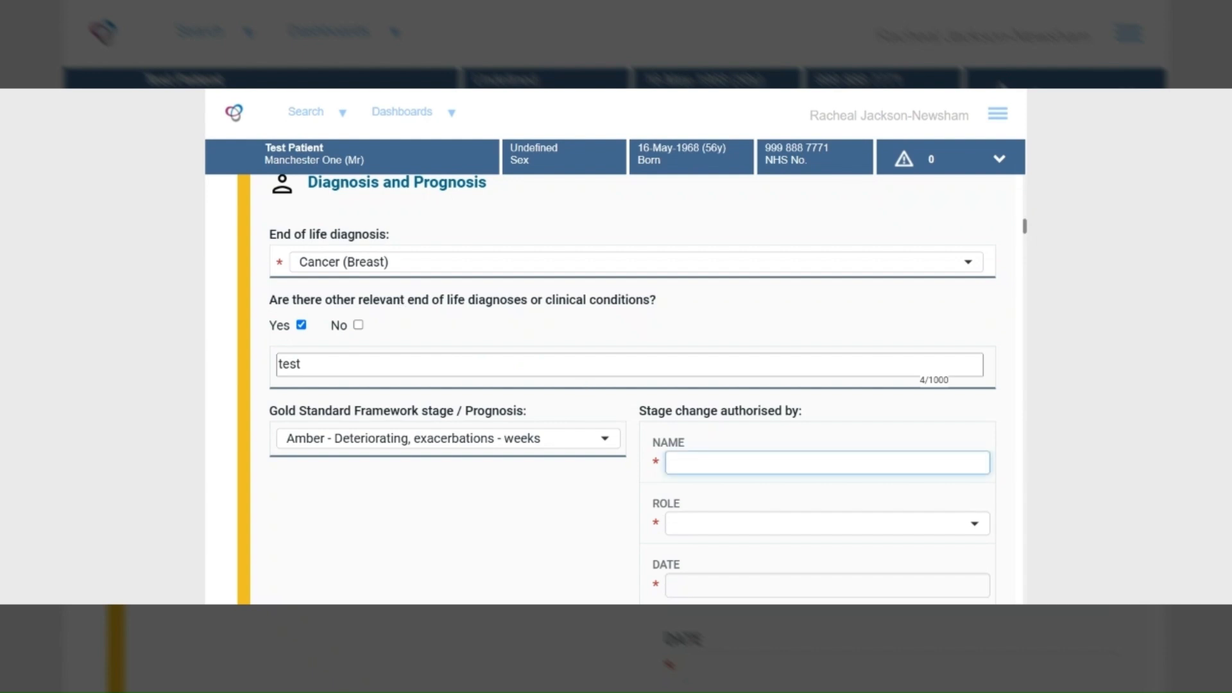
text(Dr test)
click(692, 521)
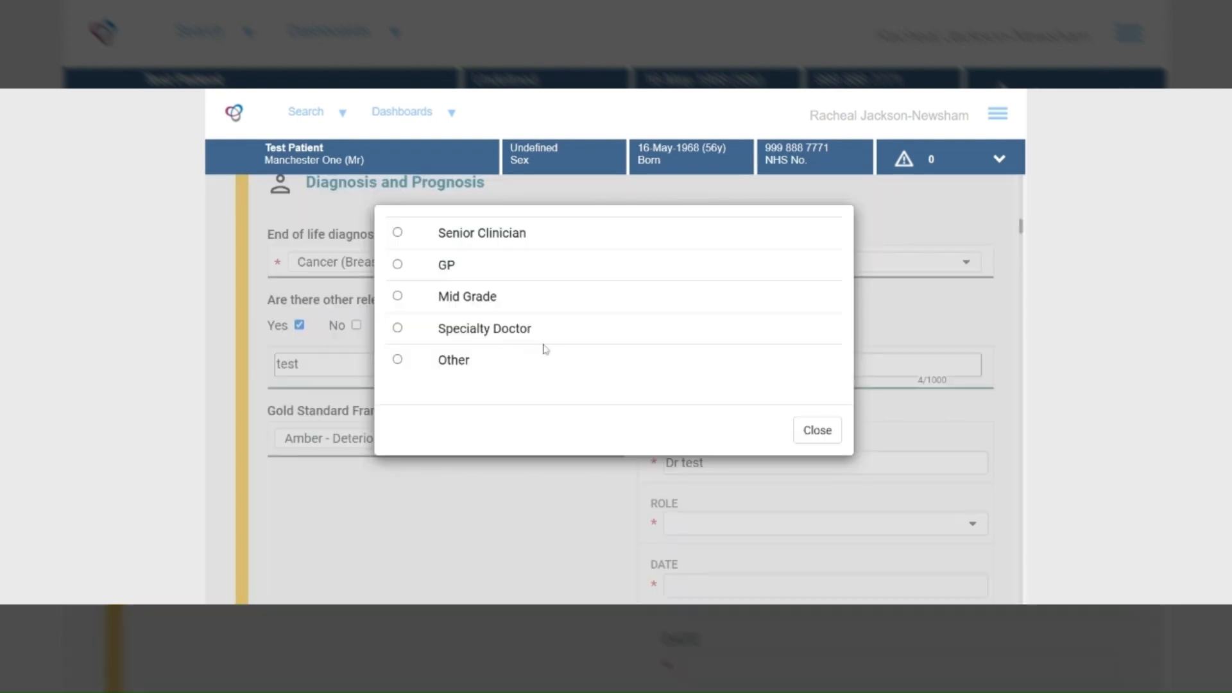
click(405, 272)
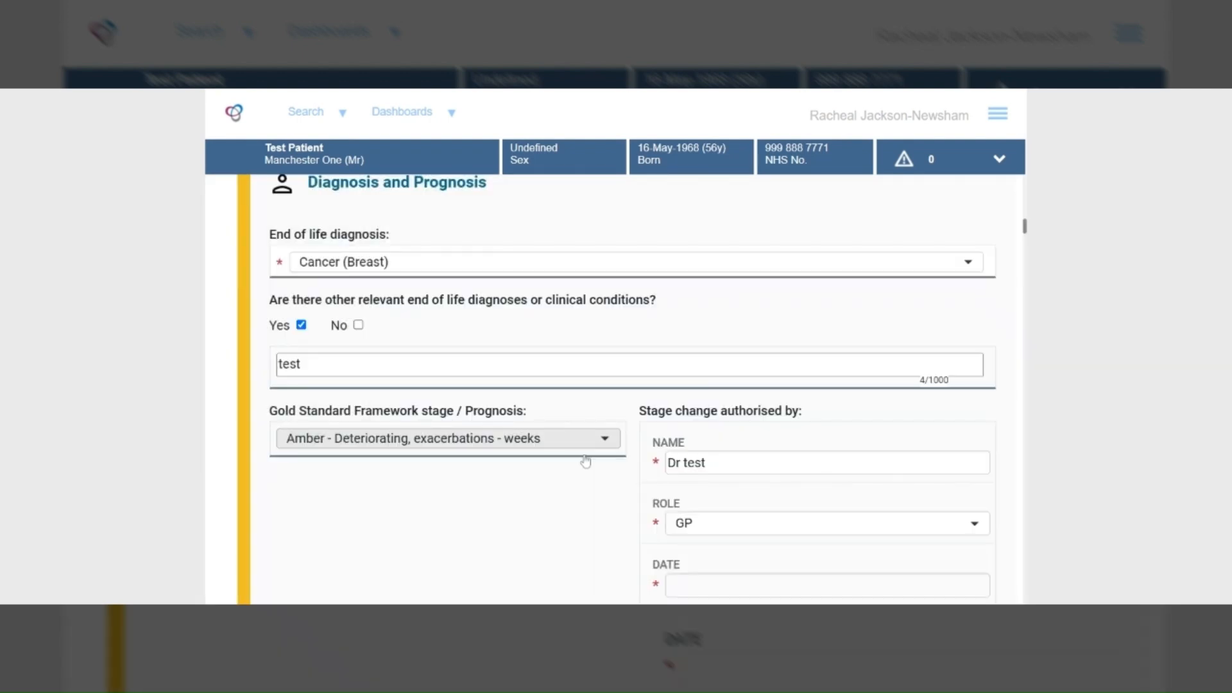
click(698, 591)
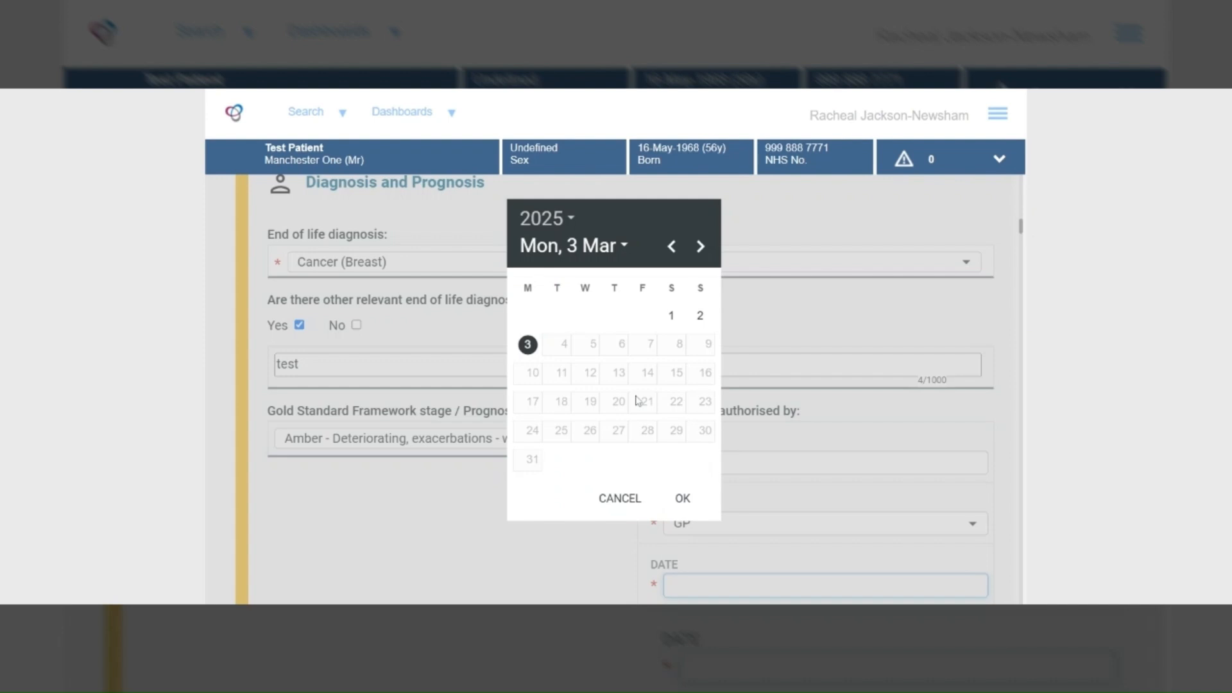
click(683, 499)
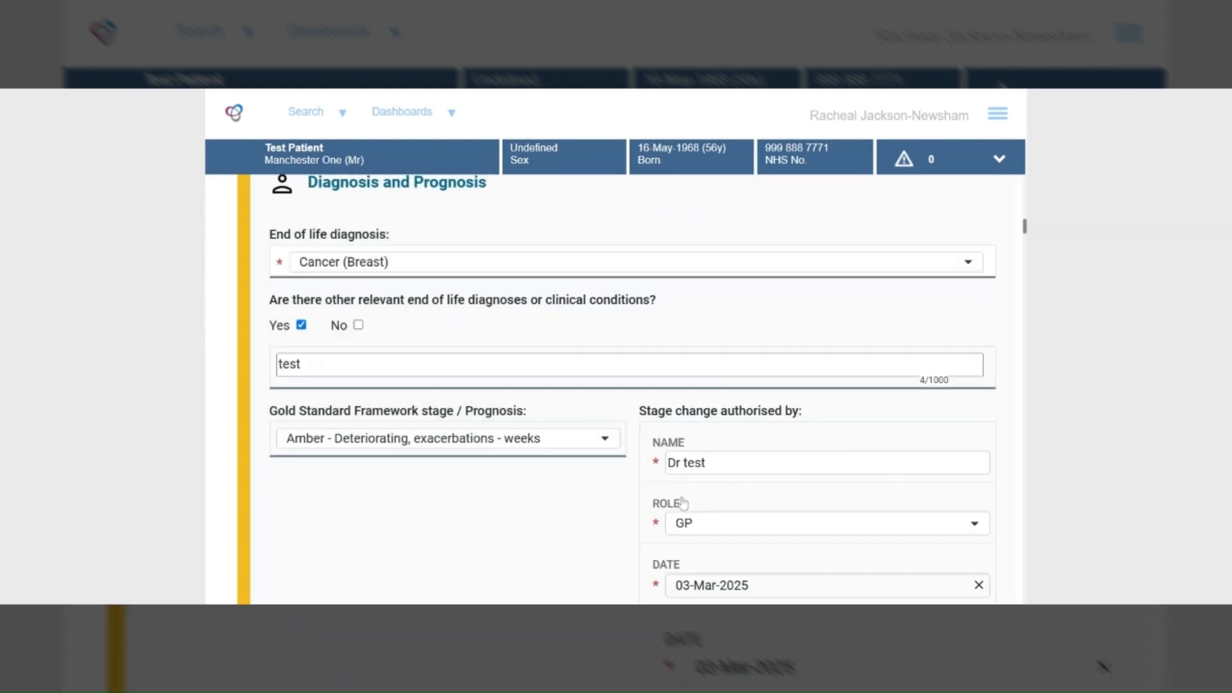
Answer Yes for having a carer and for person and carer prognosis awareness, and enter "test" as the discussion record.
scroll(616, 327, down, 5)
click(664, 322)
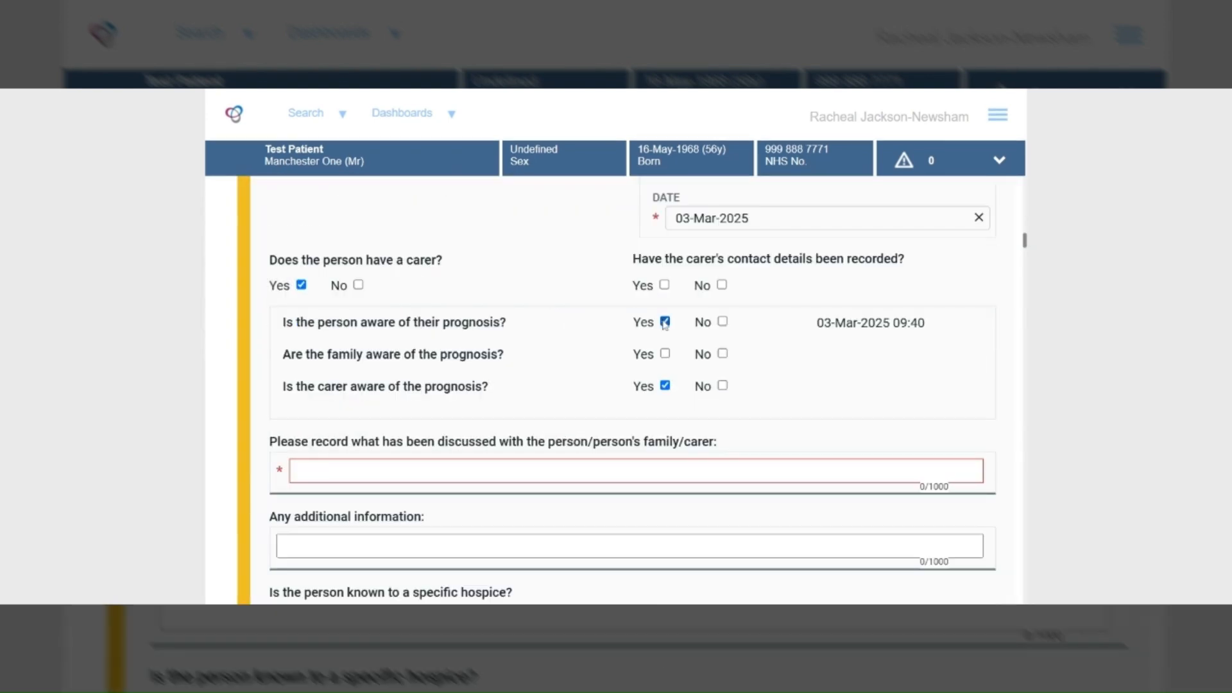
click(555, 465)
text(te)
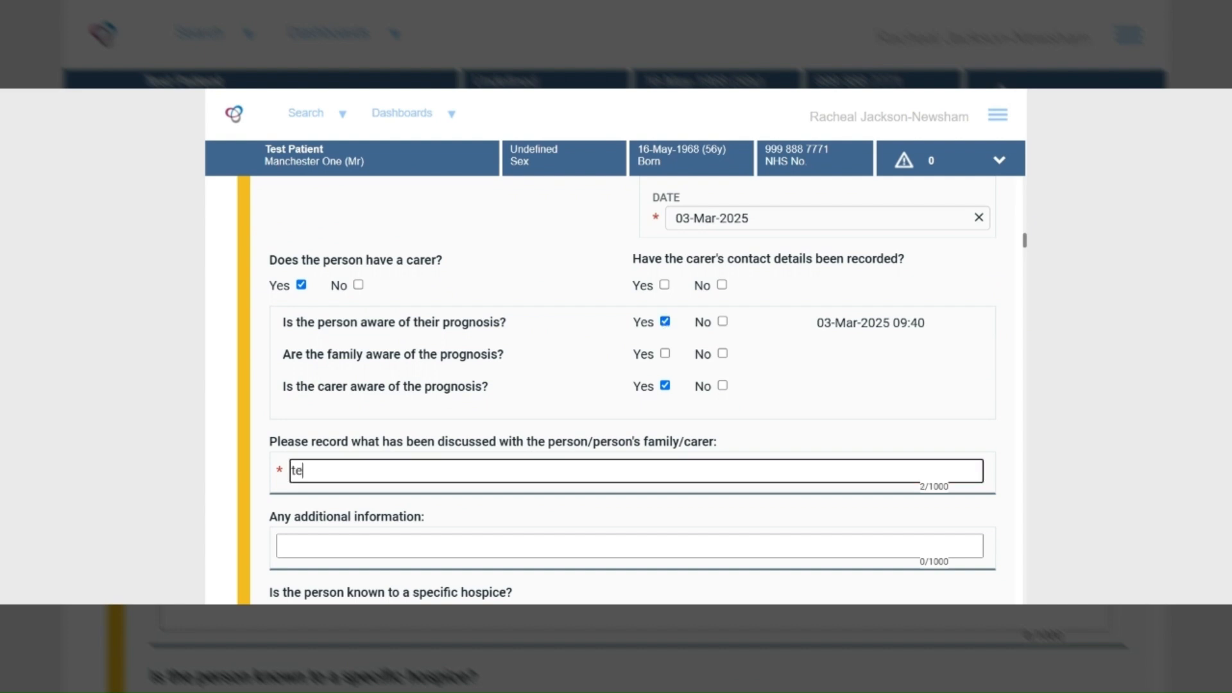
text(st)
Record that the person is known to a specific hospice and enter "test" as the hospice details.
drag(1025, 247, 1029, 259)
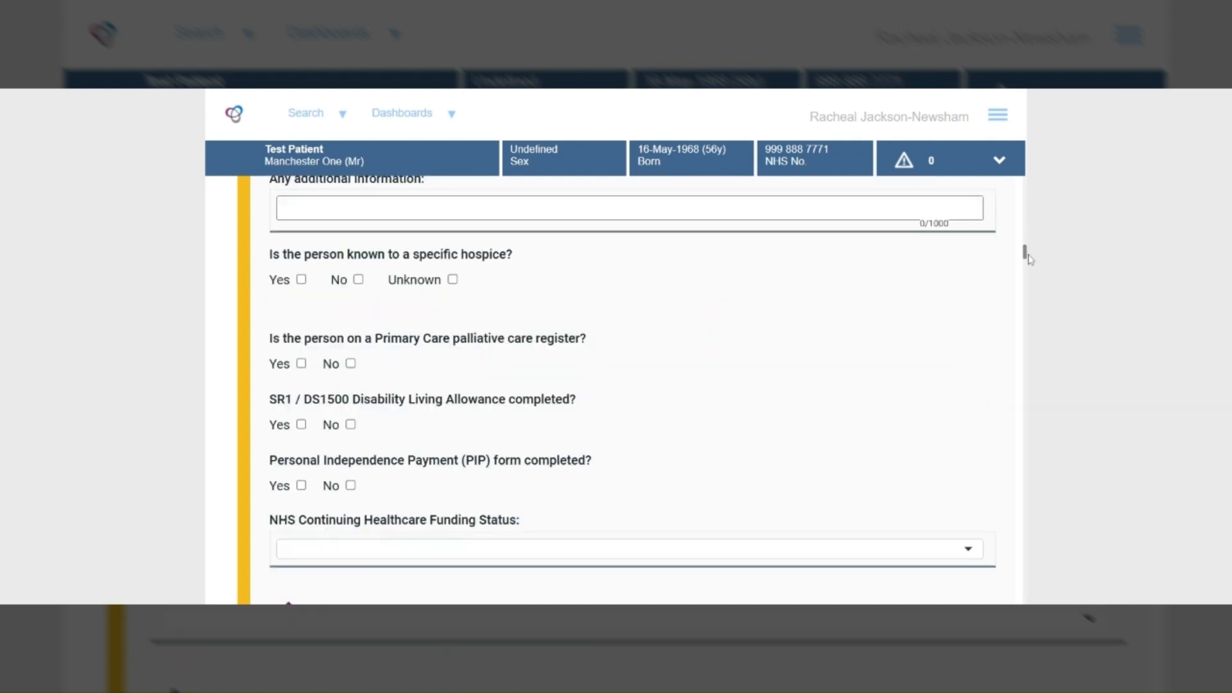
click(301, 280)
text(test)
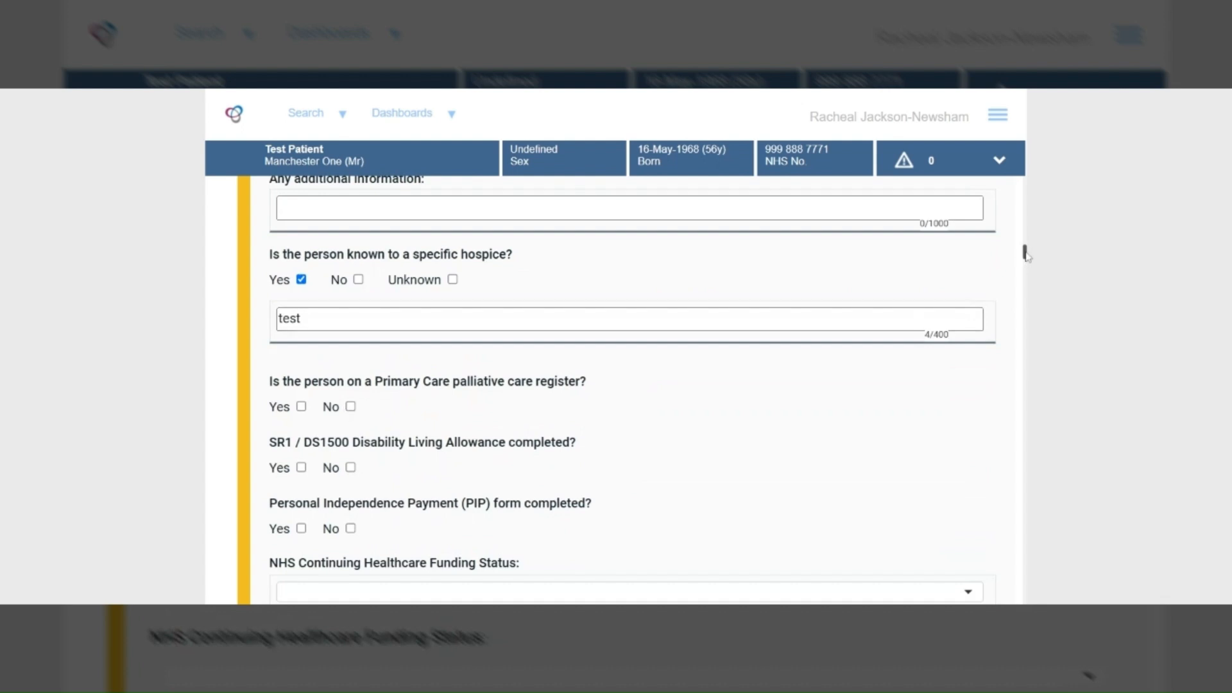
Complete Special Requirements with English as main language set to Yes, disability Hearing and additional disability details "test".
drag(1025, 256, 1026, 259)
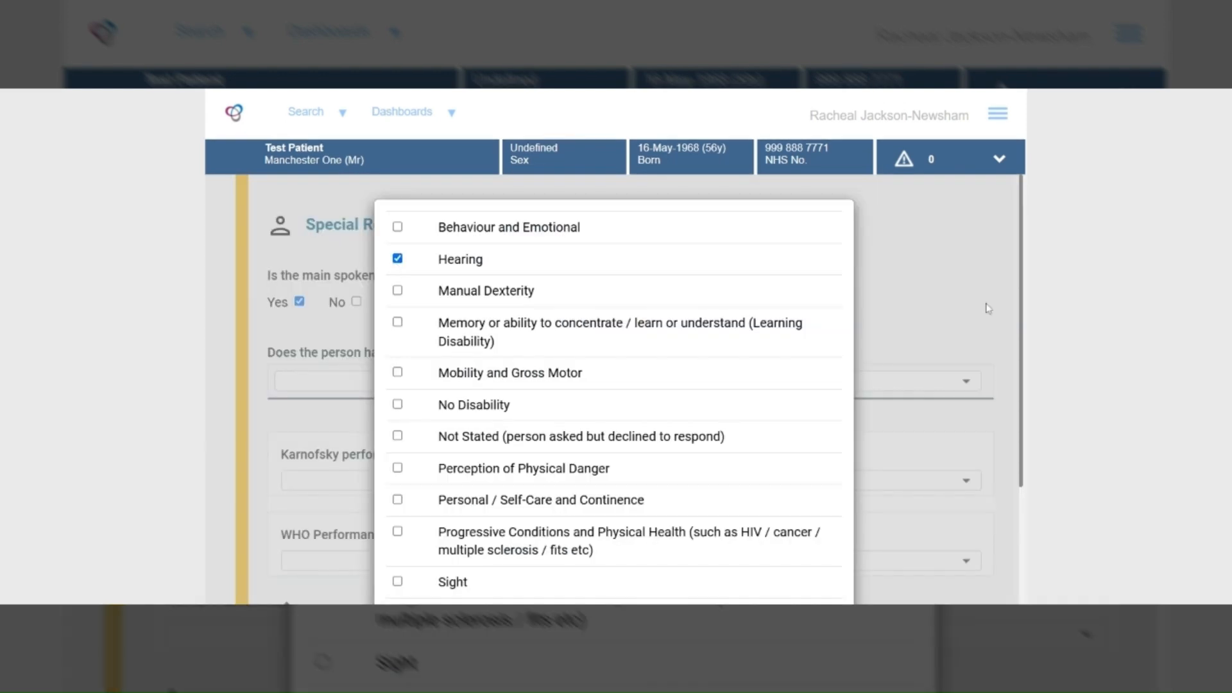
drag(1024, 300, 756, 526)
click(815, 556)
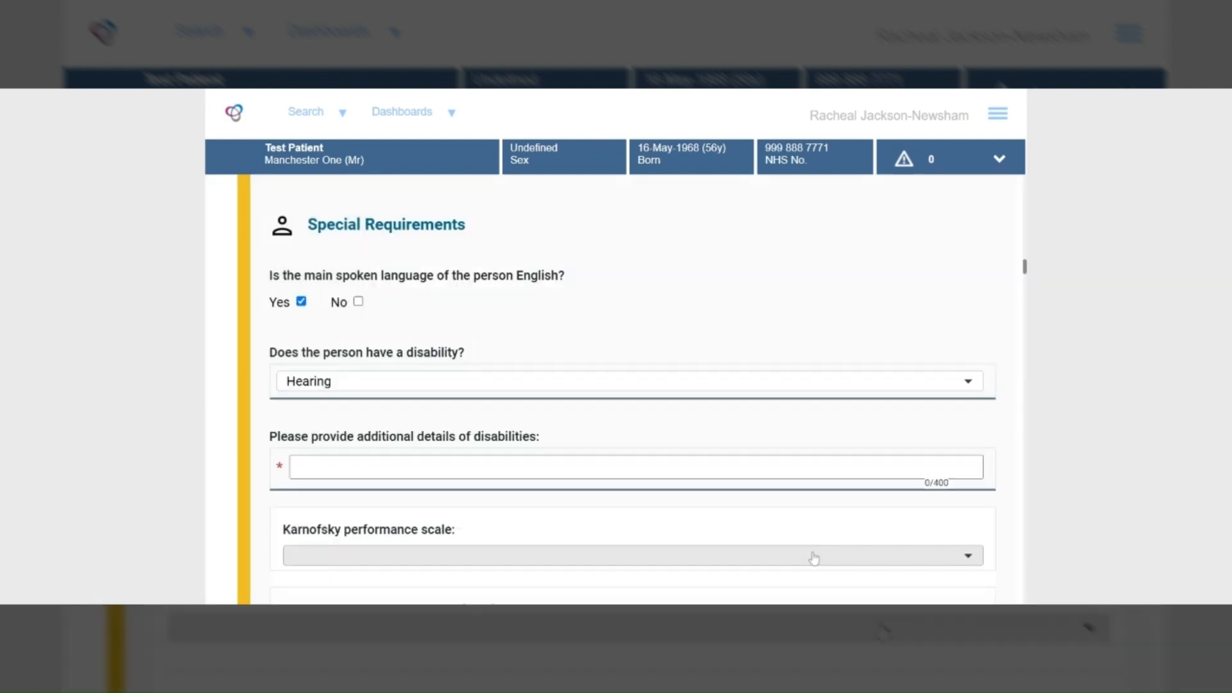
click(635, 467)
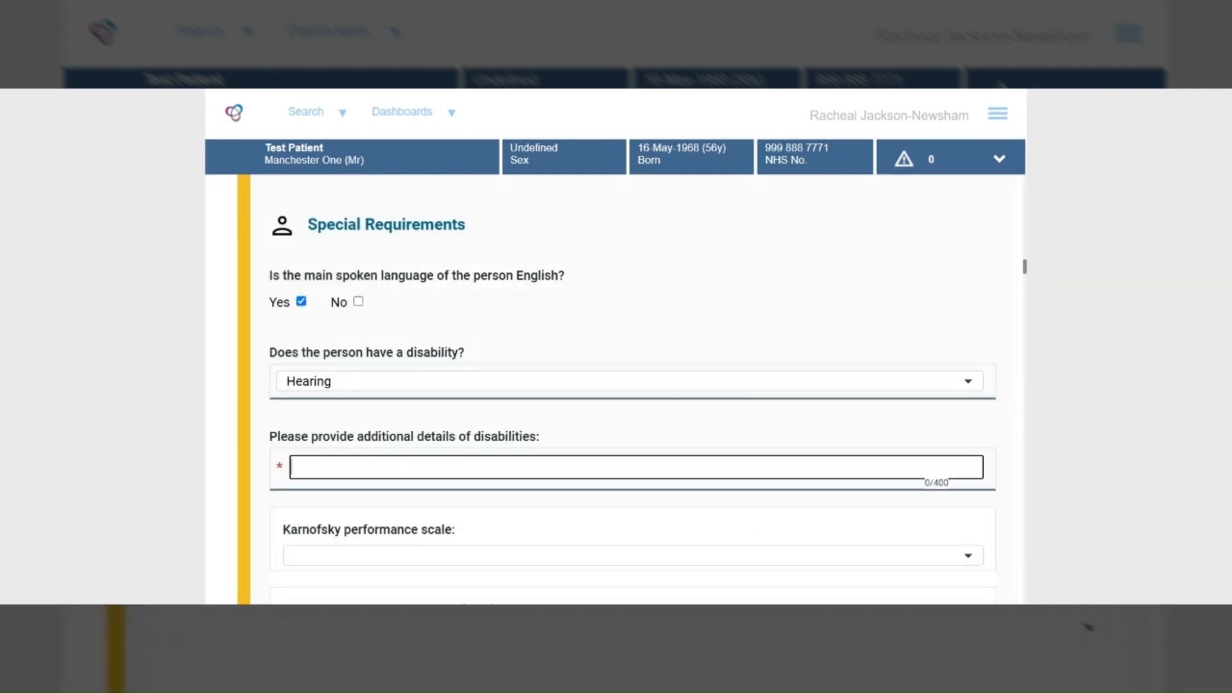
text(test)
Set the first preferred place of care to "at Home".
drag(1025, 268, 1029, 276)
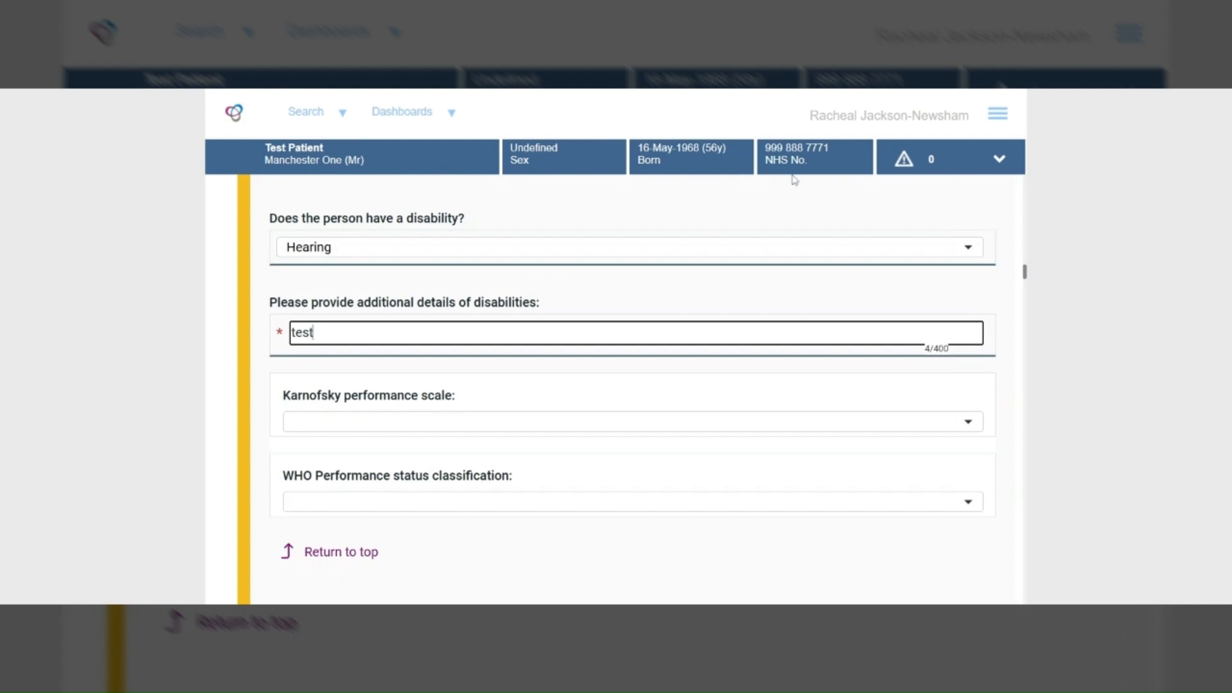
scroll(652, 263, down, 5)
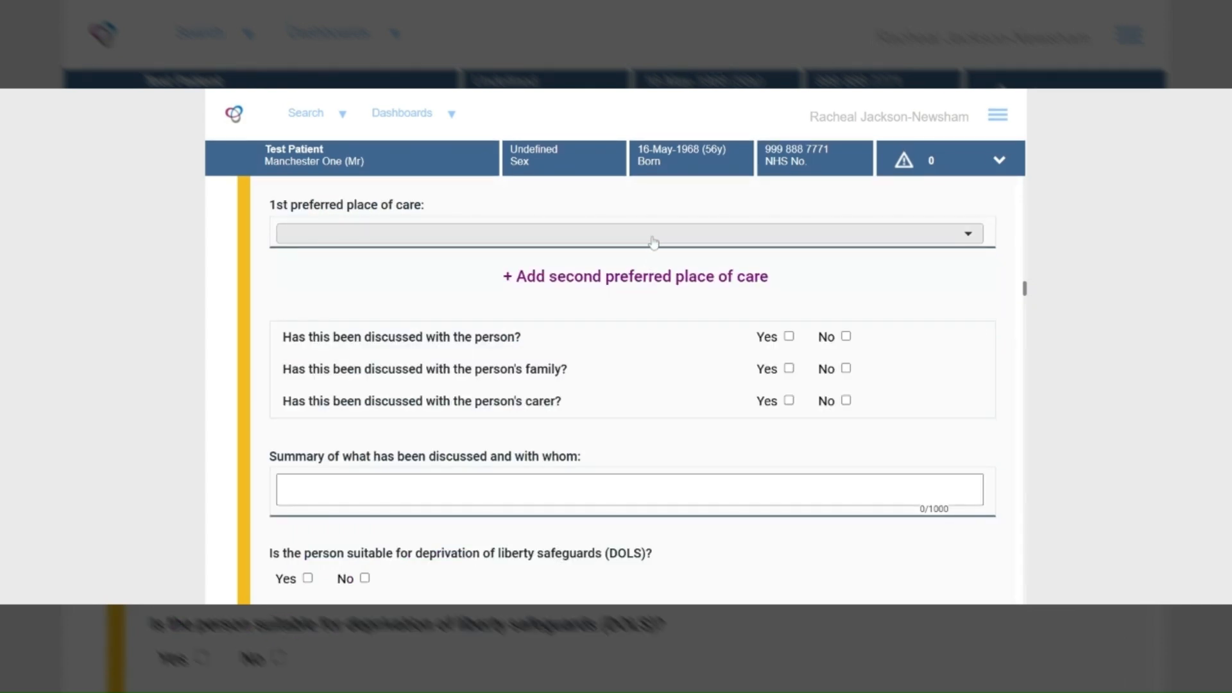
click(651, 242)
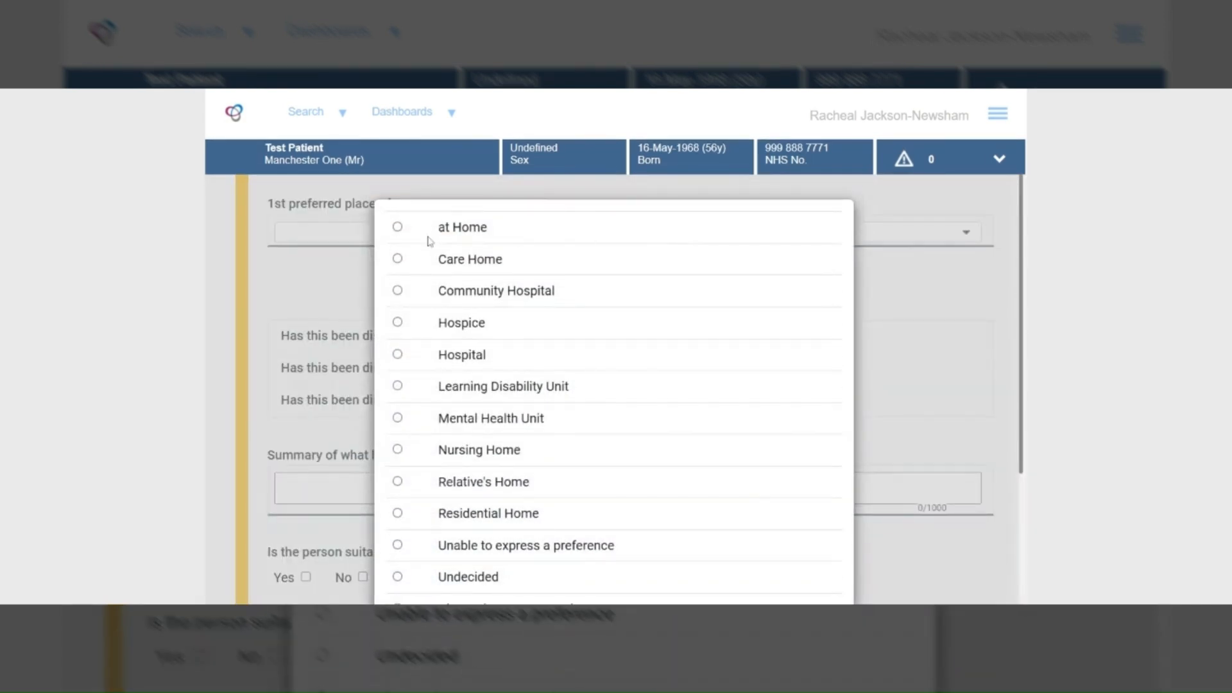
click(399, 230)
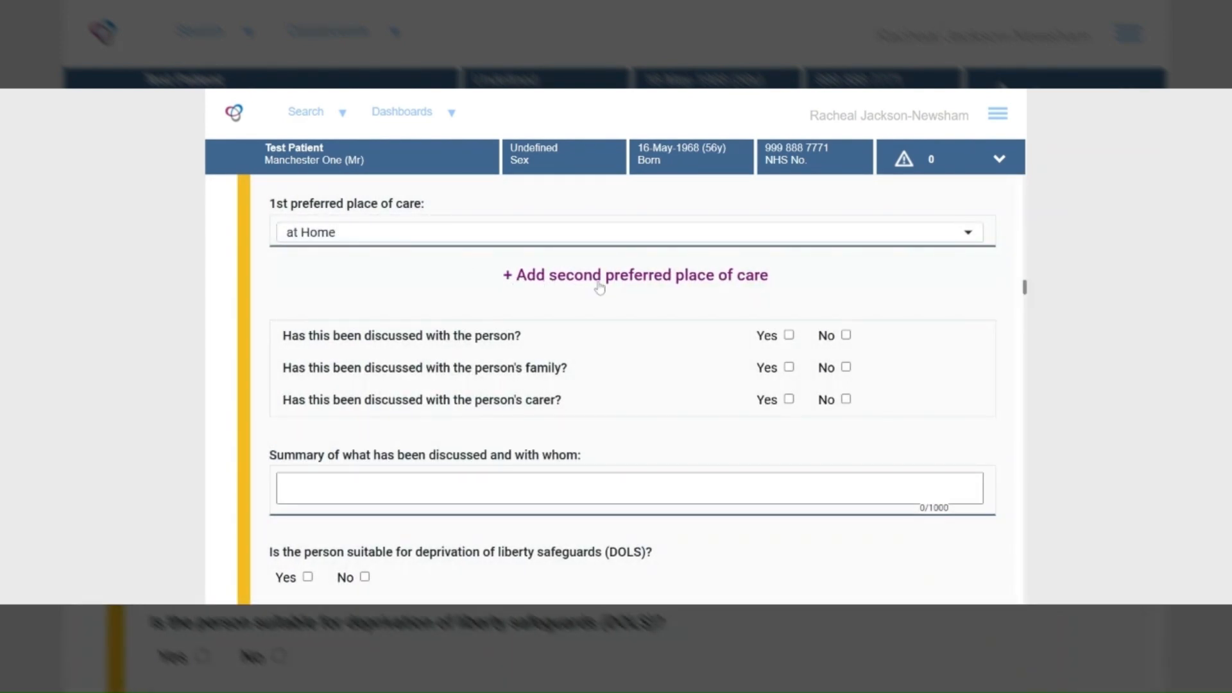
Mark the place of care as discussed with the person, summarise it as "test", and answer Yes to DOLS suitability and authorisation.
click(788, 334)
click(519, 478)
scroll(1025, 290, down, 3)
text(t)
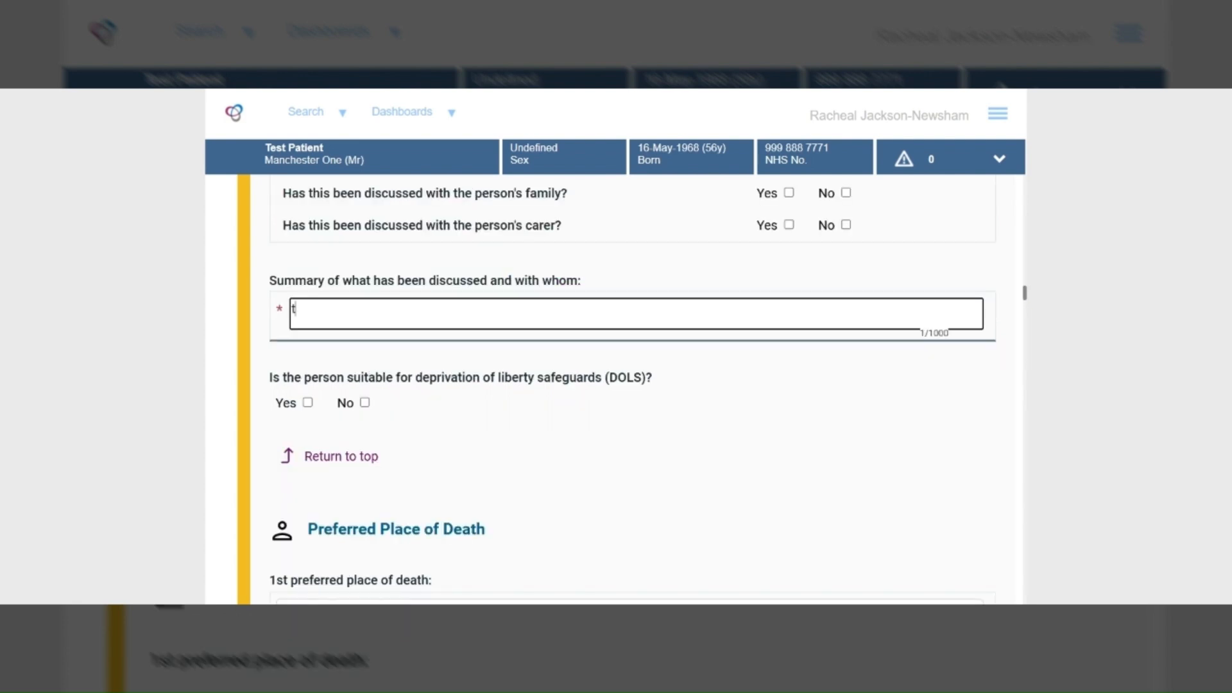
text(est)
click(307, 402)
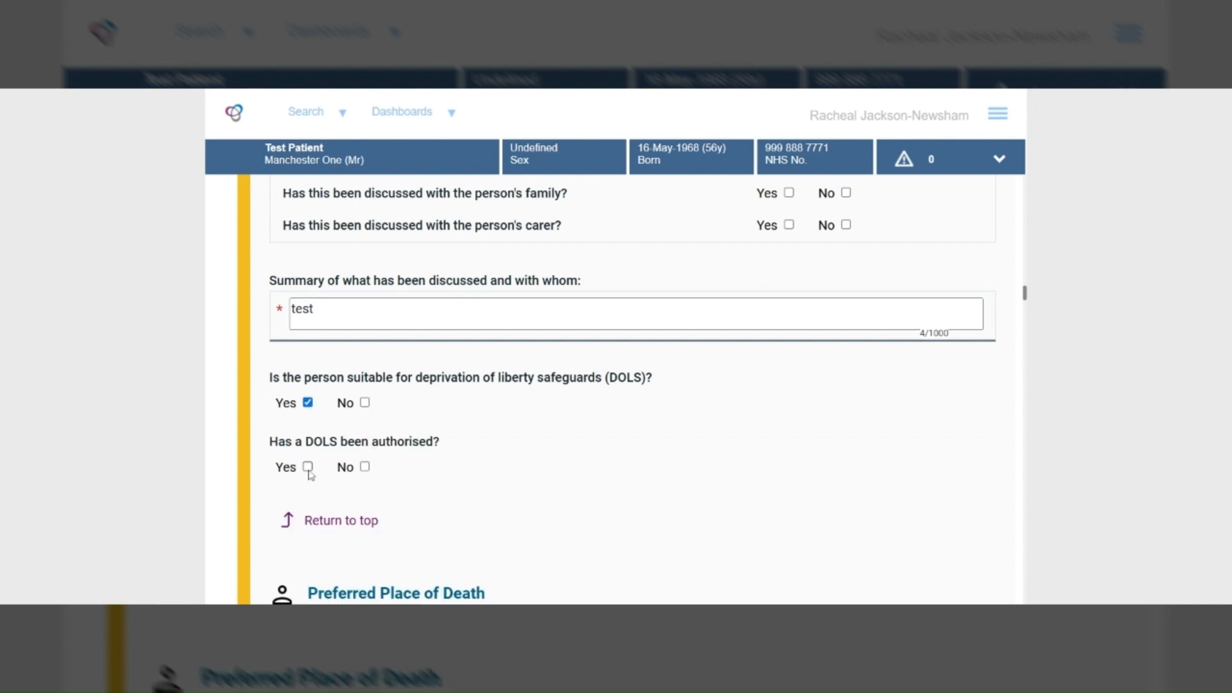
click(307, 467)
Set the first preferred place of death to "at Home", mark it discussed with the person and enter the summary "test".
scroll(508, 290, down, 5)
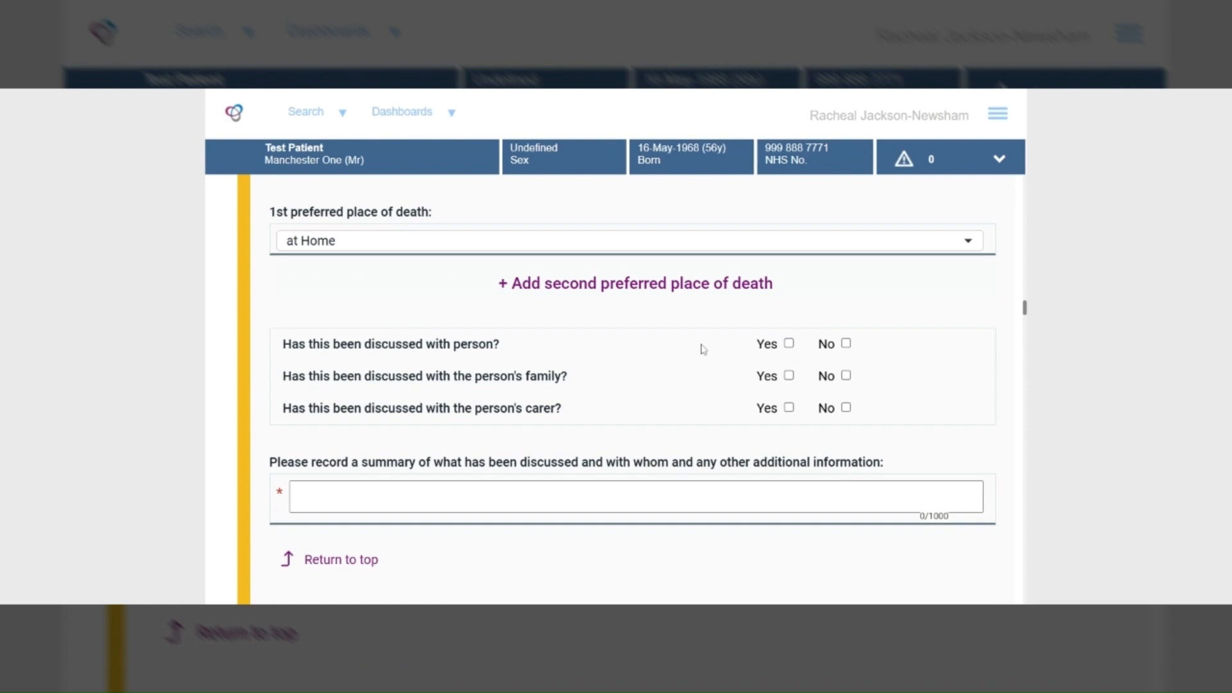
click(789, 344)
click(636, 496)
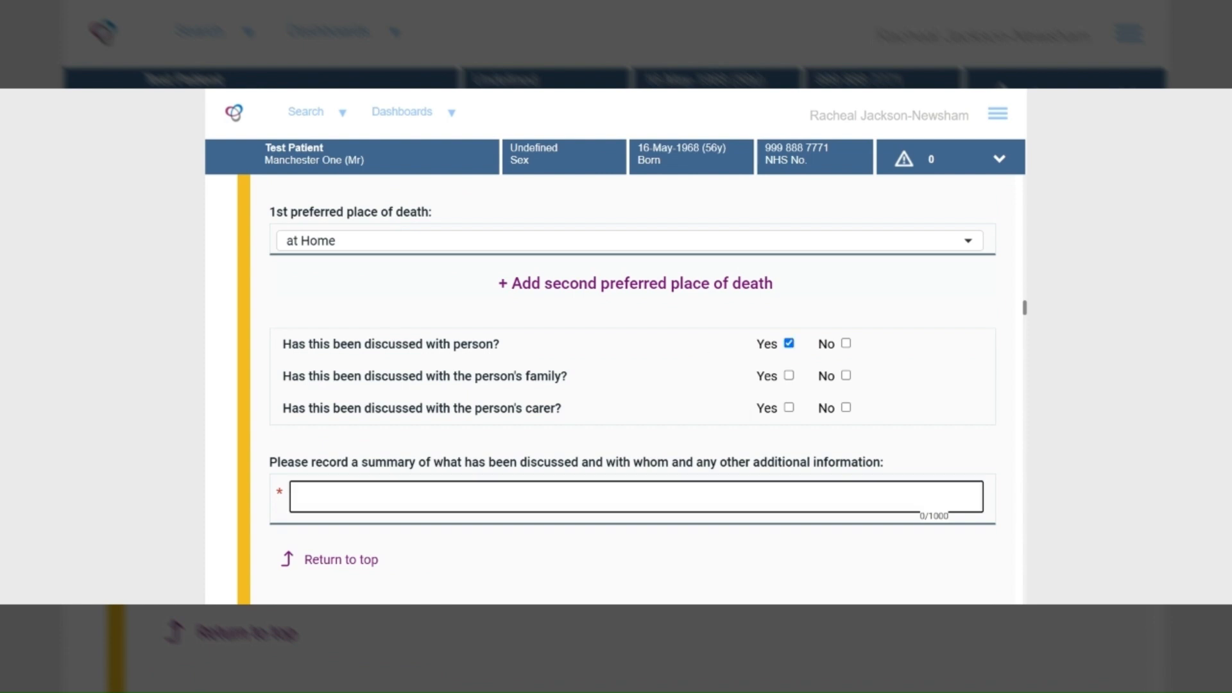
text(test)
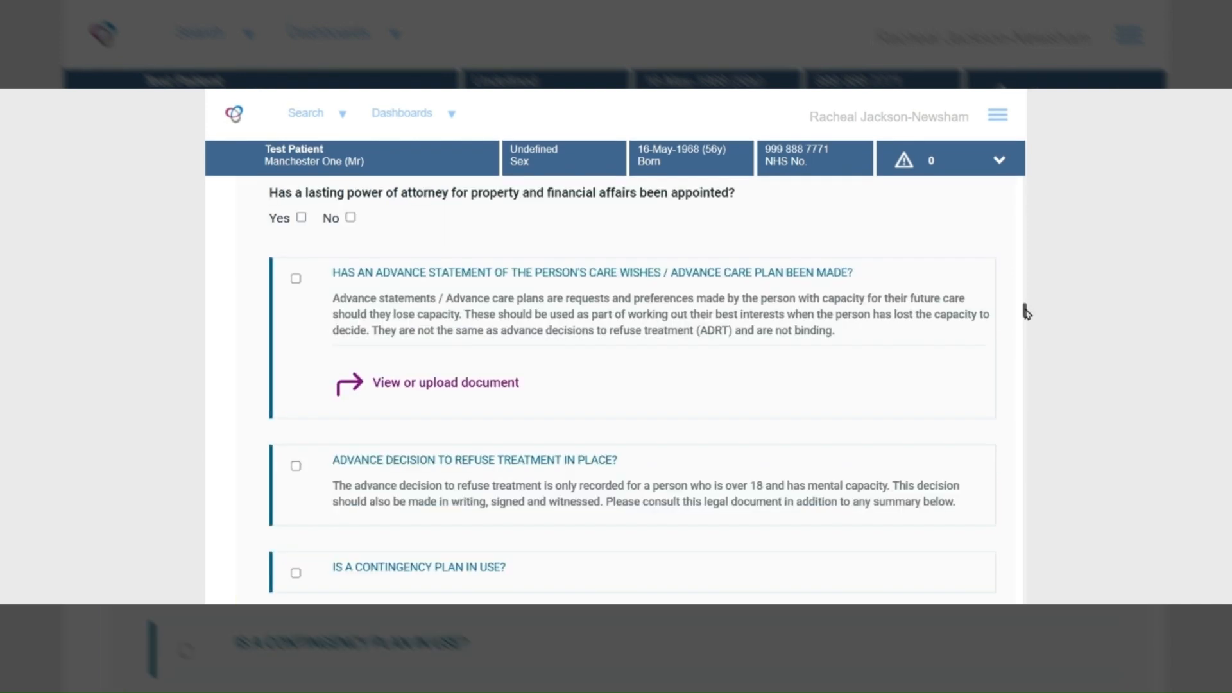
Answer Yes to anticipatory medication being prescribed and to the palliative care anticipatory medication box being issued.
scroll(1026, 312, down, 1)
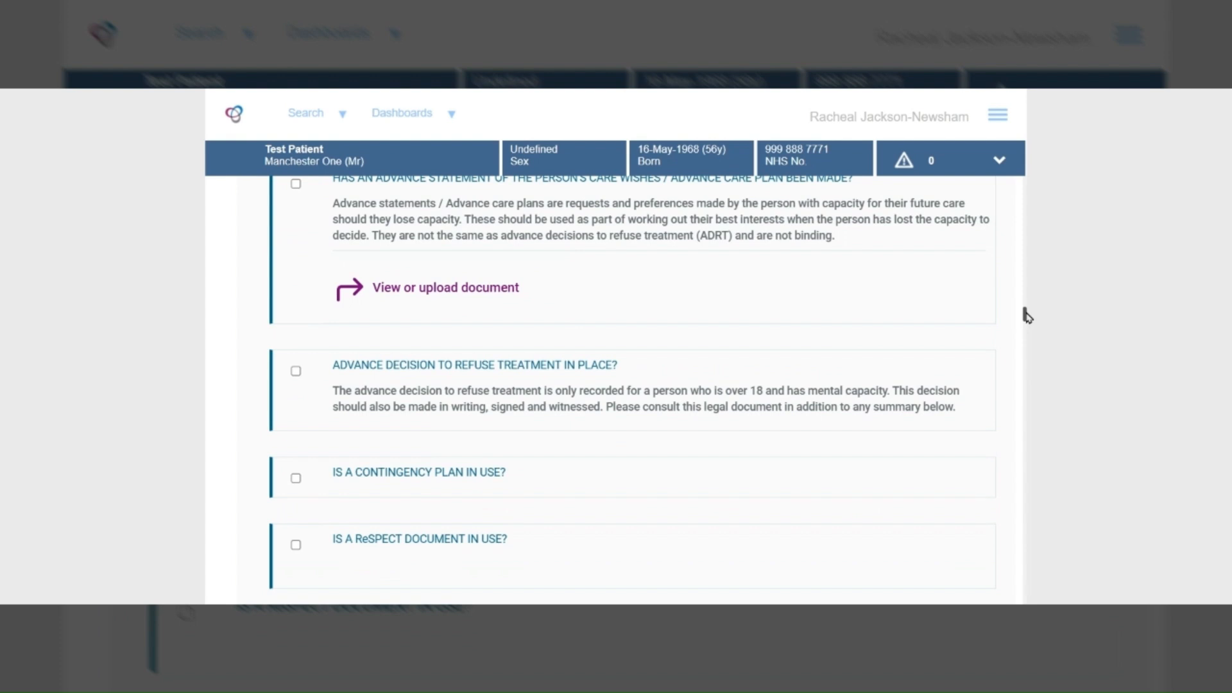
scroll(1027, 316, down, 1)
scroll(1027, 317, down, 1)
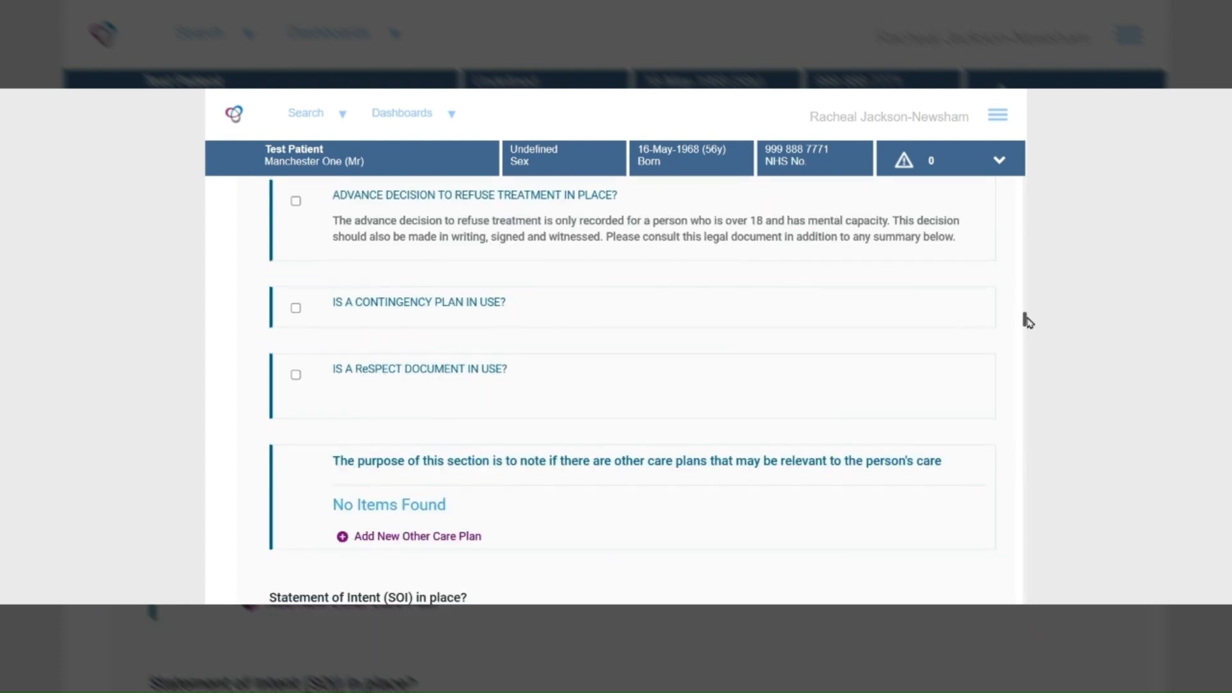
scroll(1027, 321, down, 2)
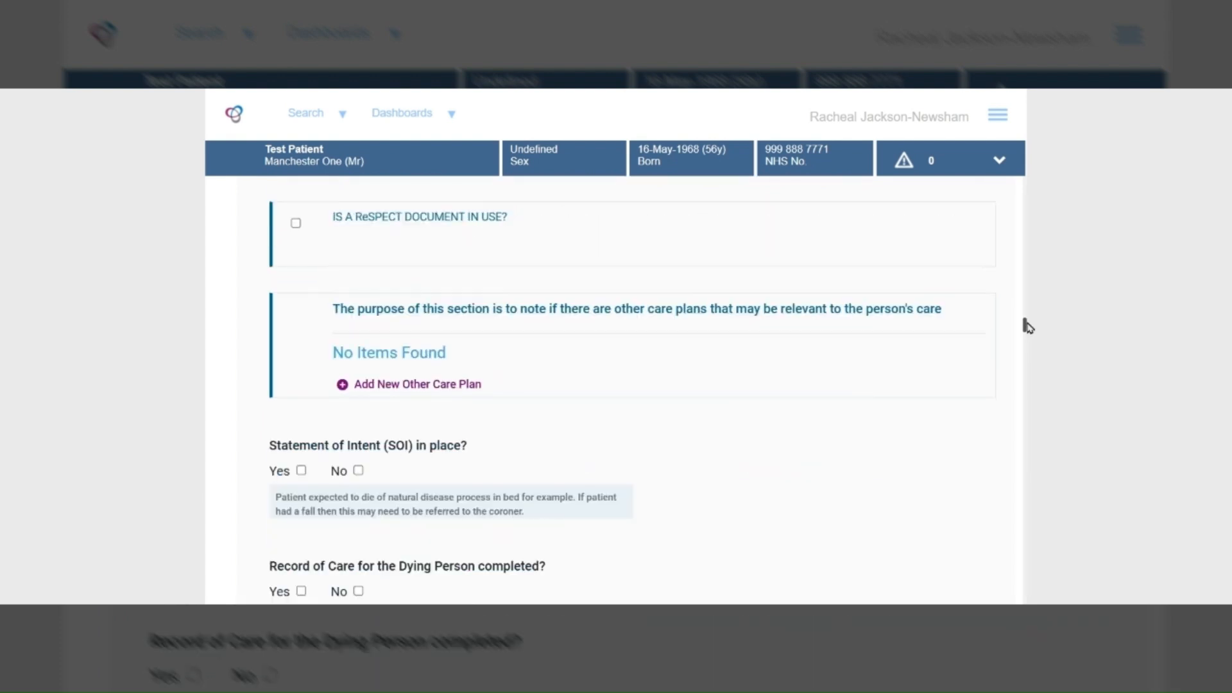
scroll(1027, 326, down, 1)
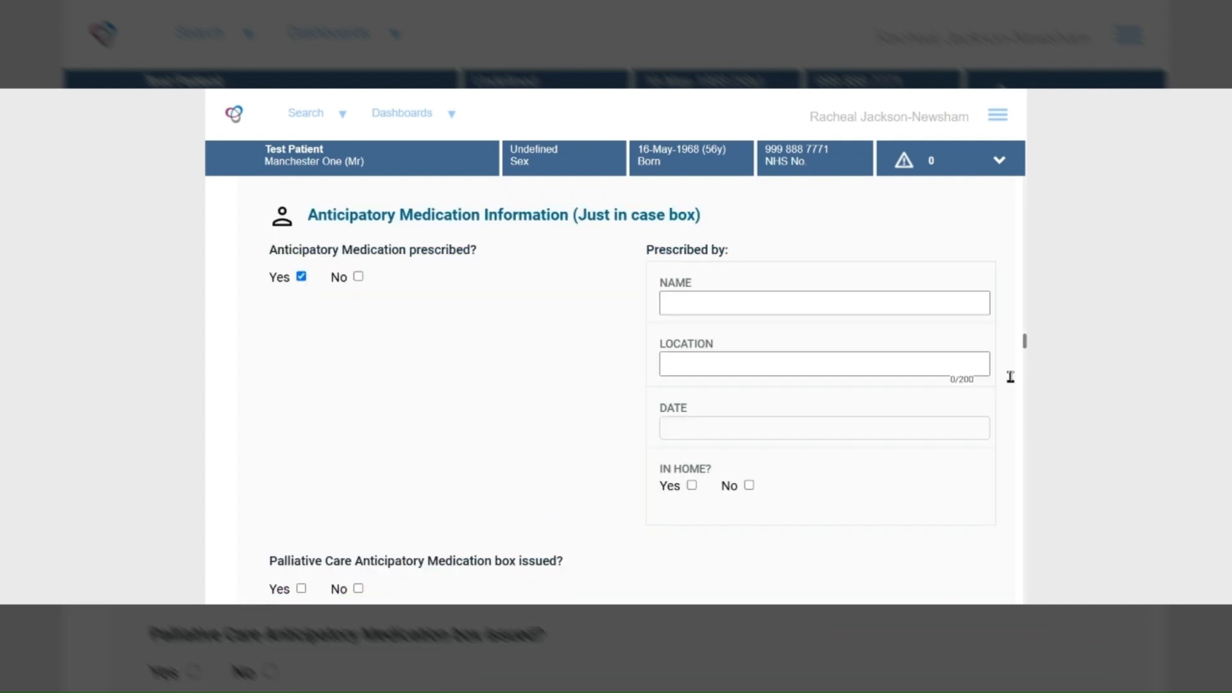
drag(1025, 343, 1024, 346)
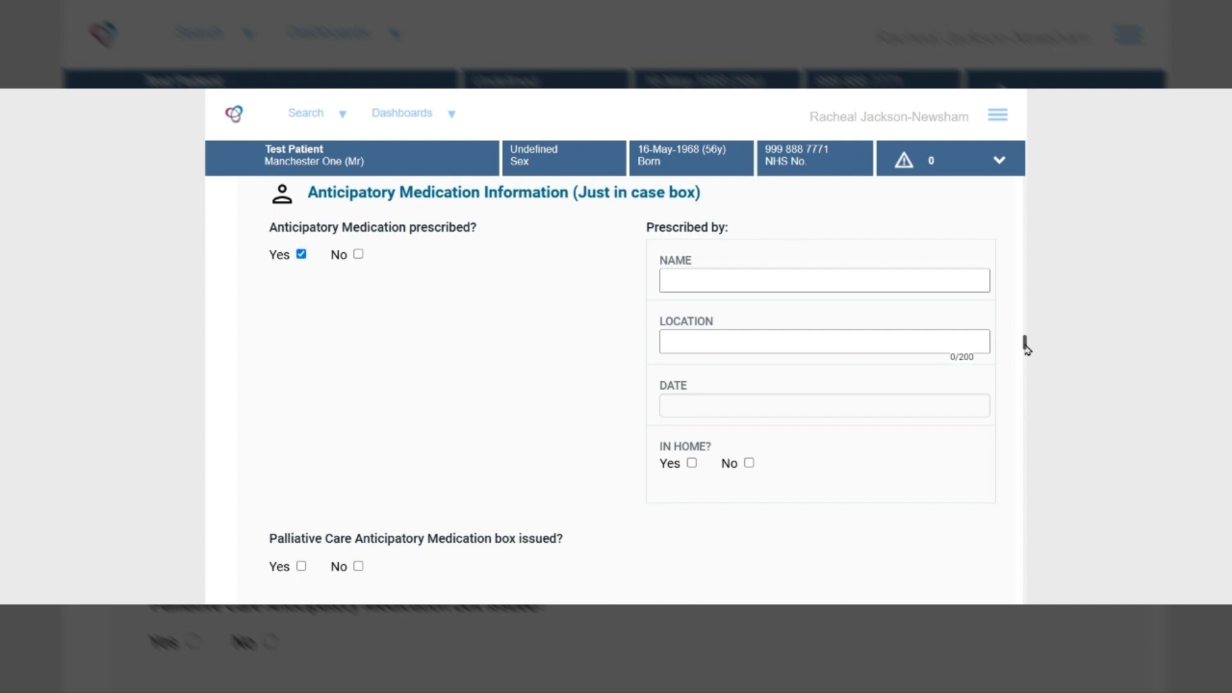
scroll(1024, 349, down, 3)
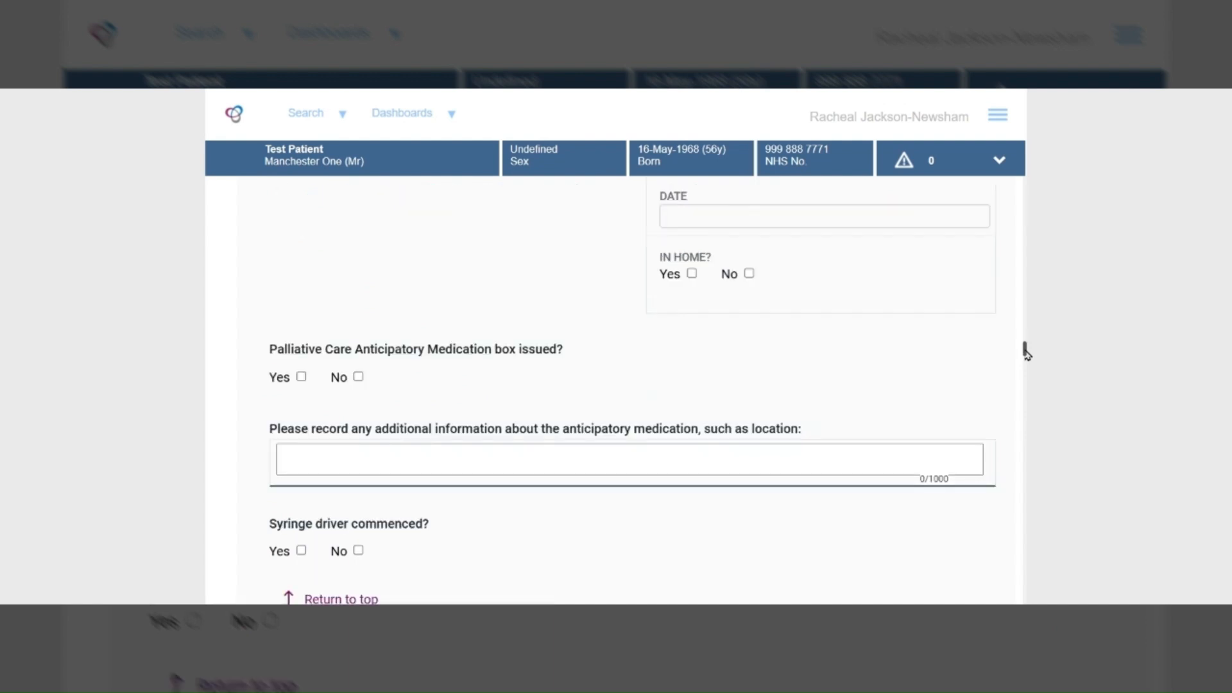
click(302, 377)
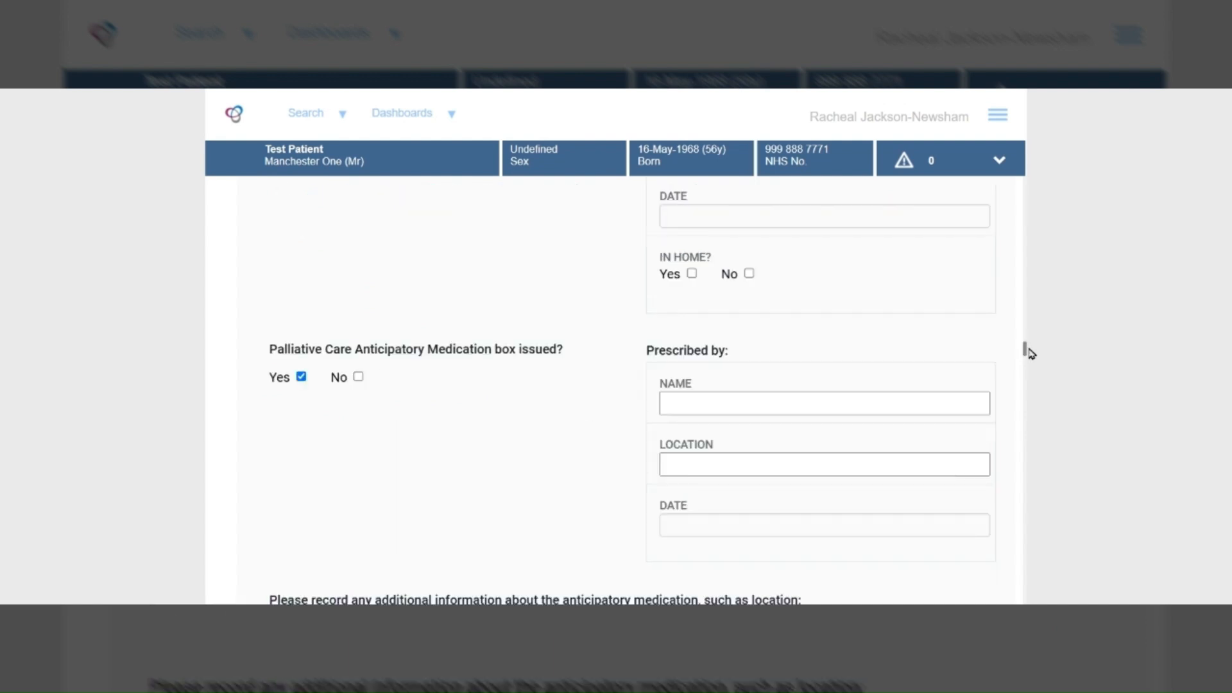
Enter "test" as additional information about the anticipatory medication and answer Yes to syringe driver commenced.
drag(1025, 351, 1026, 358)
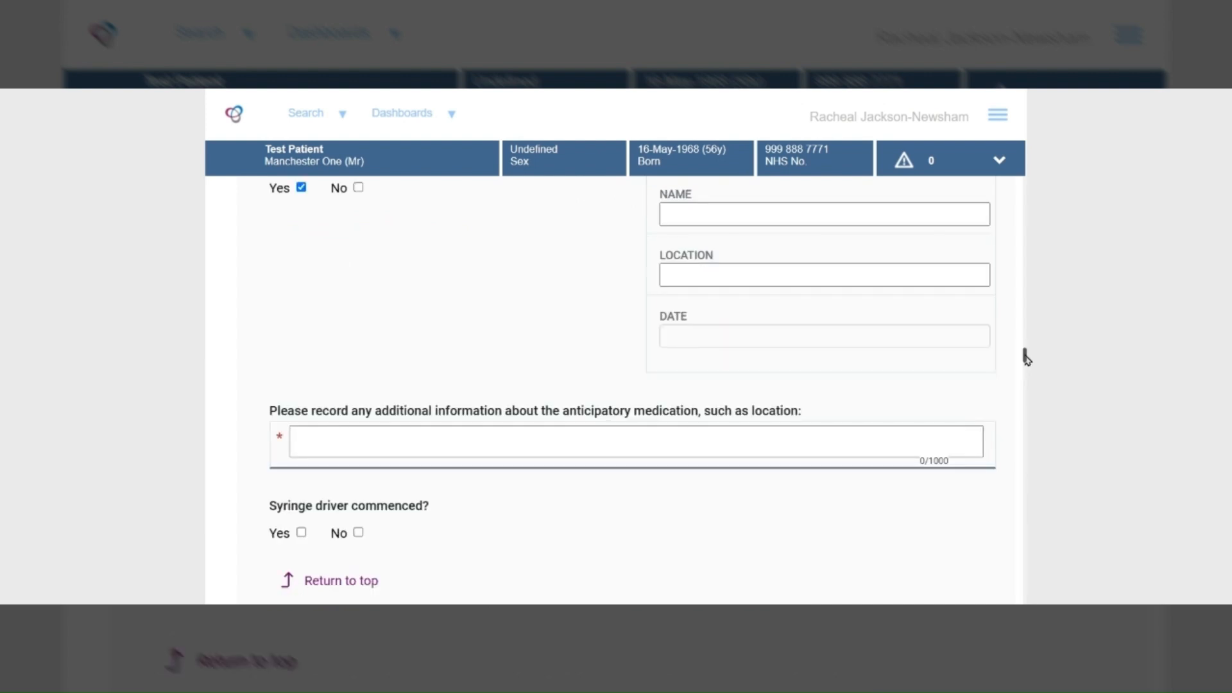
click(516, 442)
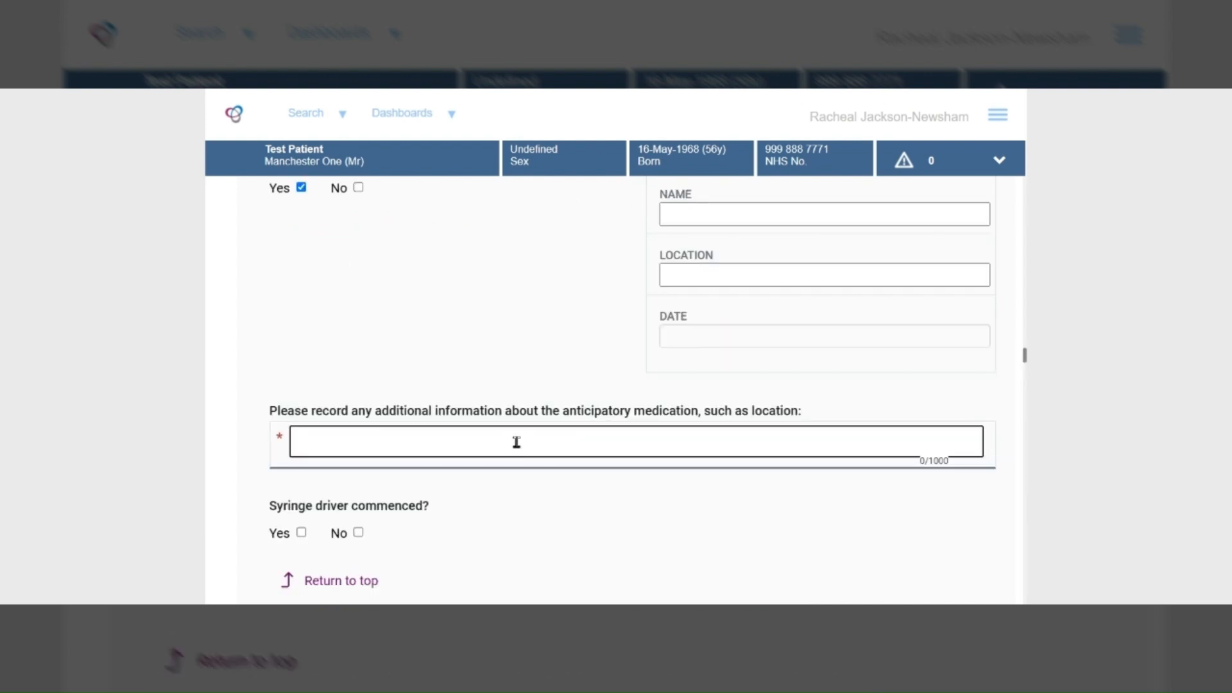
text(test)
click(301, 533)
Set the resuscitation status in Cardio Pulmonary Resuscitation to For Resuscitation.
scroll(301, 539, down, 5)
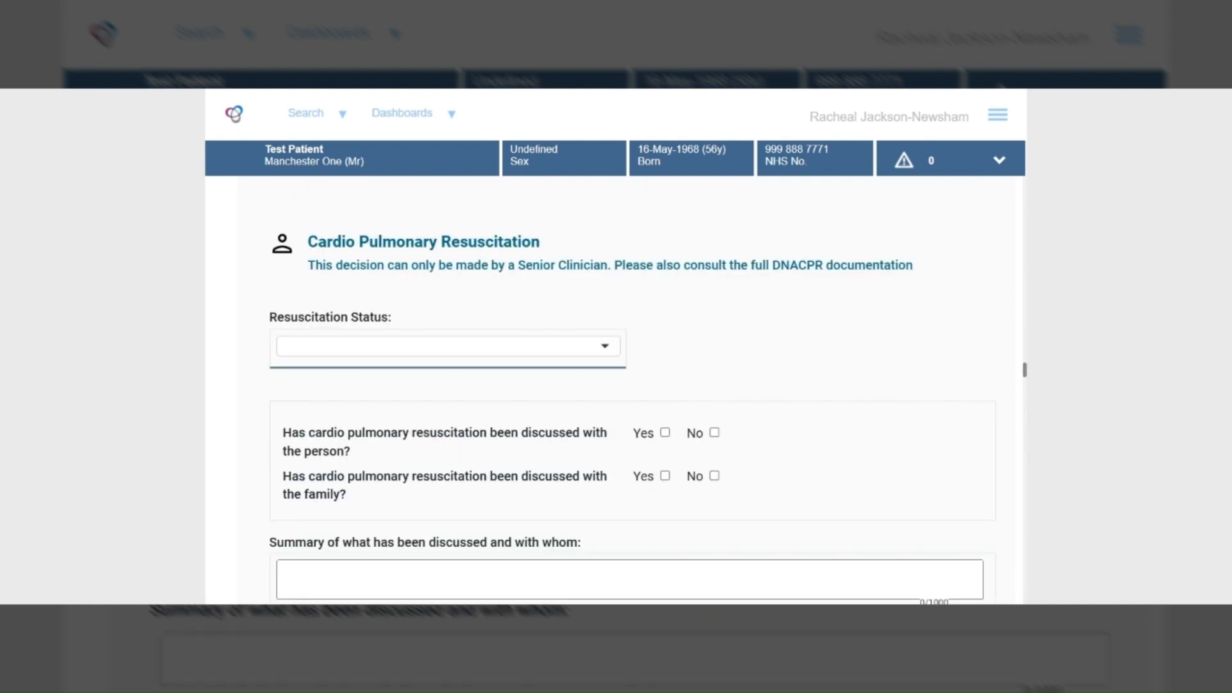
click(612, 353)
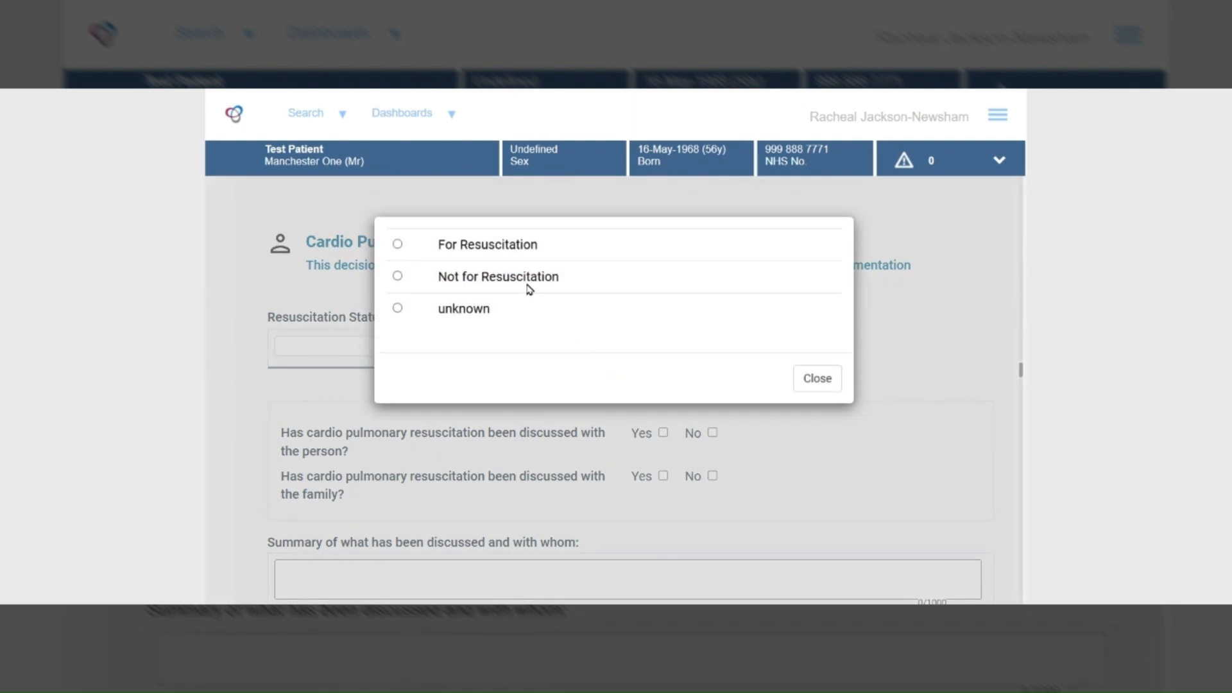
click(398, 244)
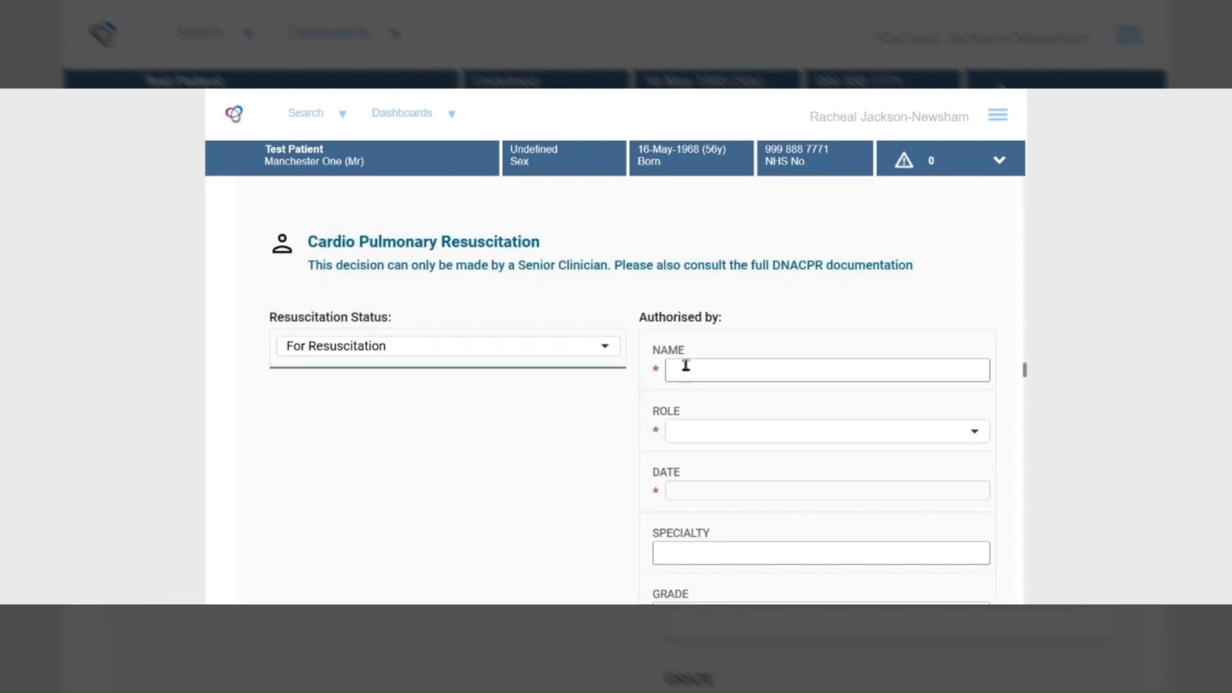
Fill in the resuscitation authoriser's name, the role GP and the date 03-Mar-2025.
click(720, 378)
text(sr)
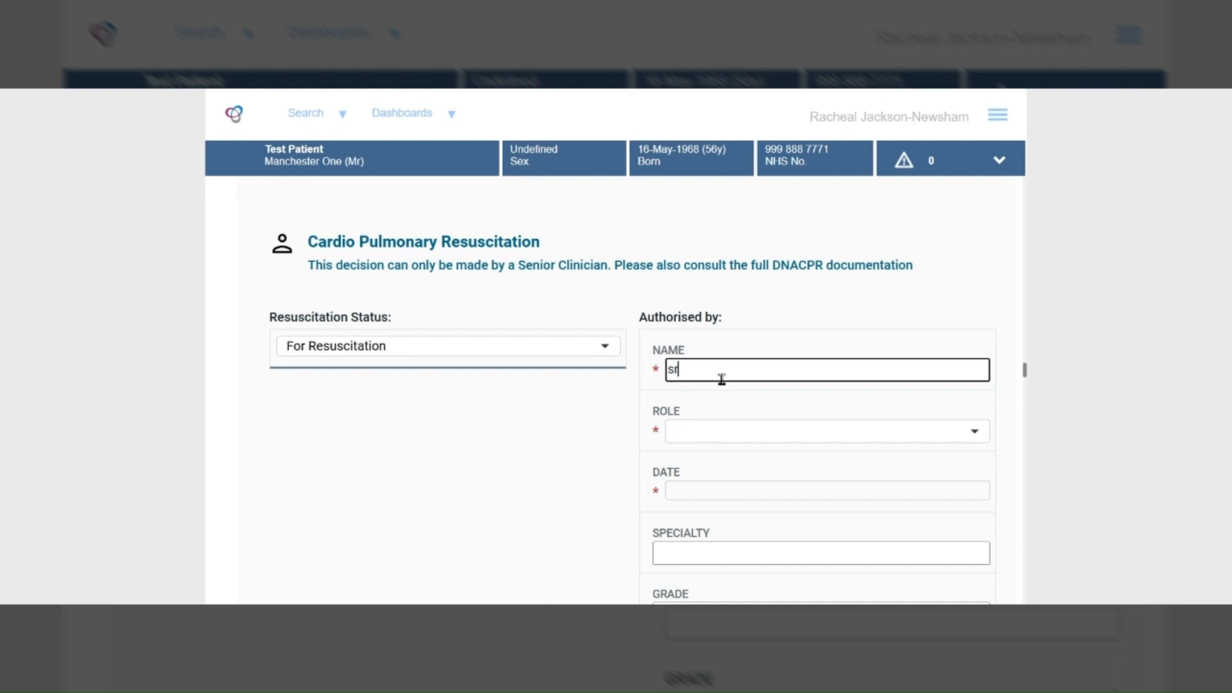
click(716, 427)
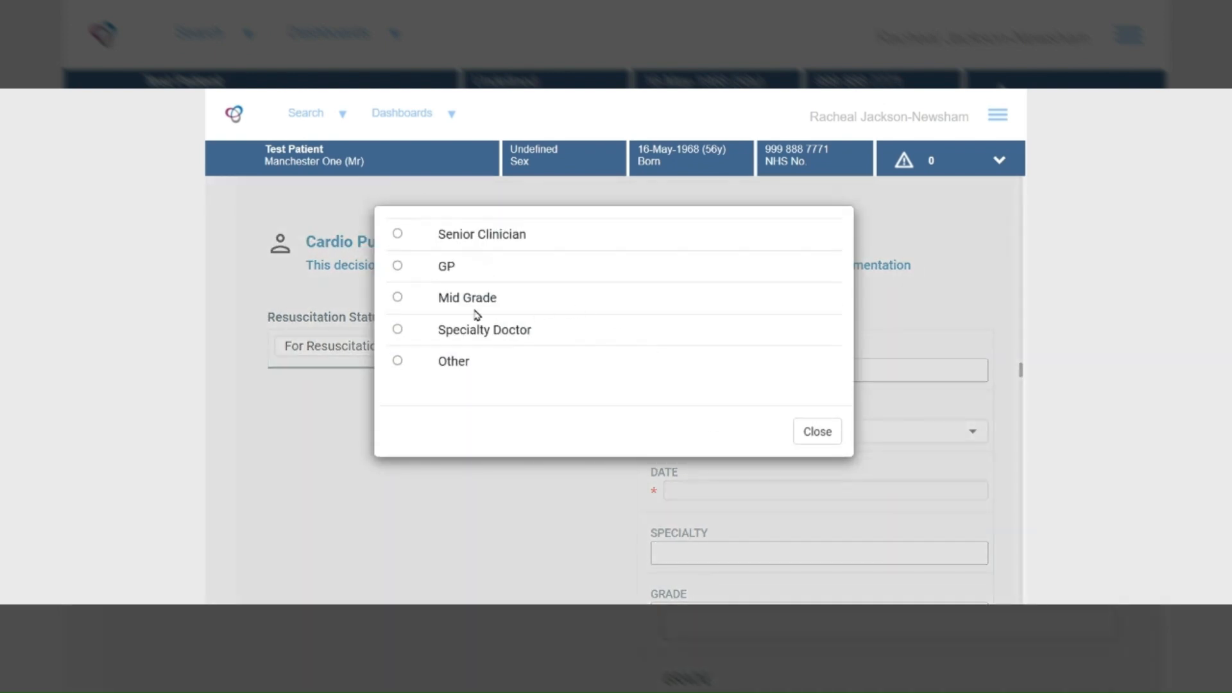
click(398, 266)
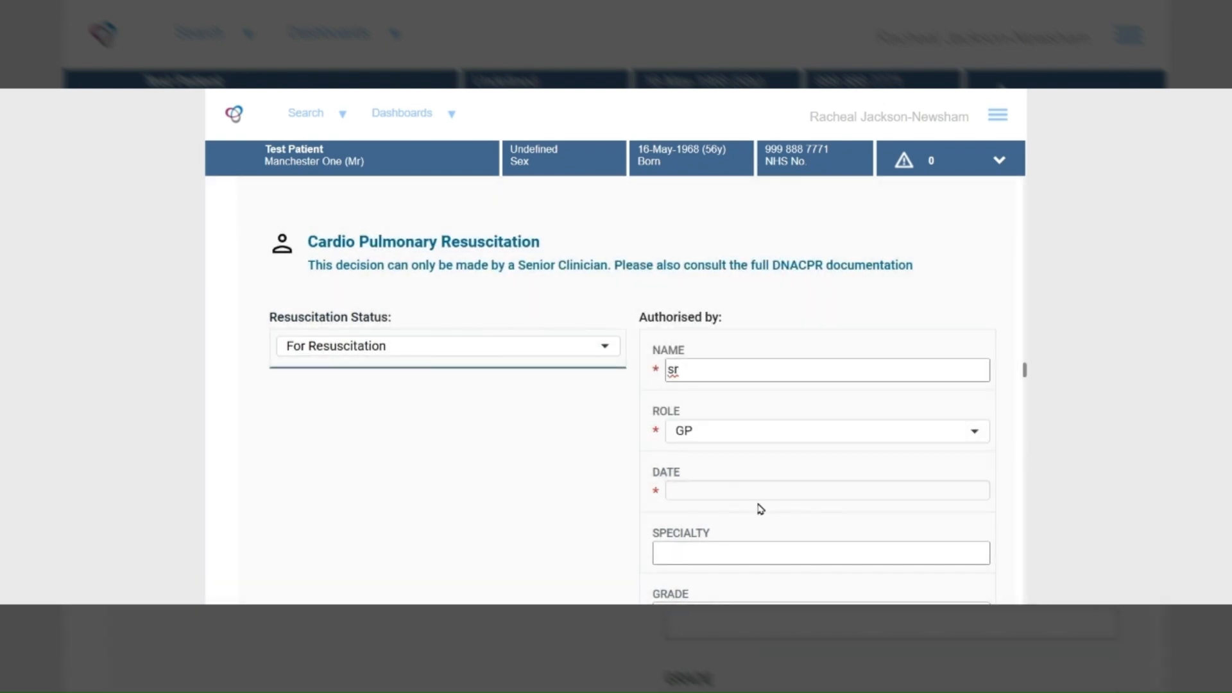
click(757, 494)
click(686, 486)
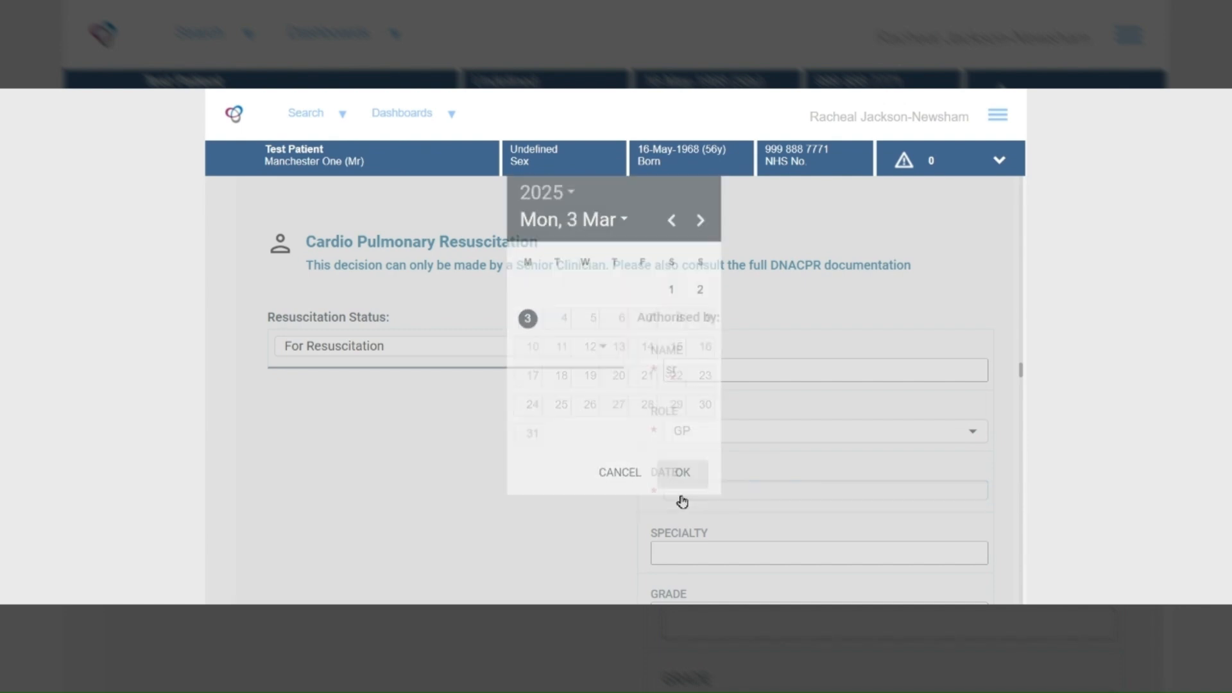
Enter "kitchen" as the location of the DNACPR documentation.
scroll(1025, 377, down, 1)
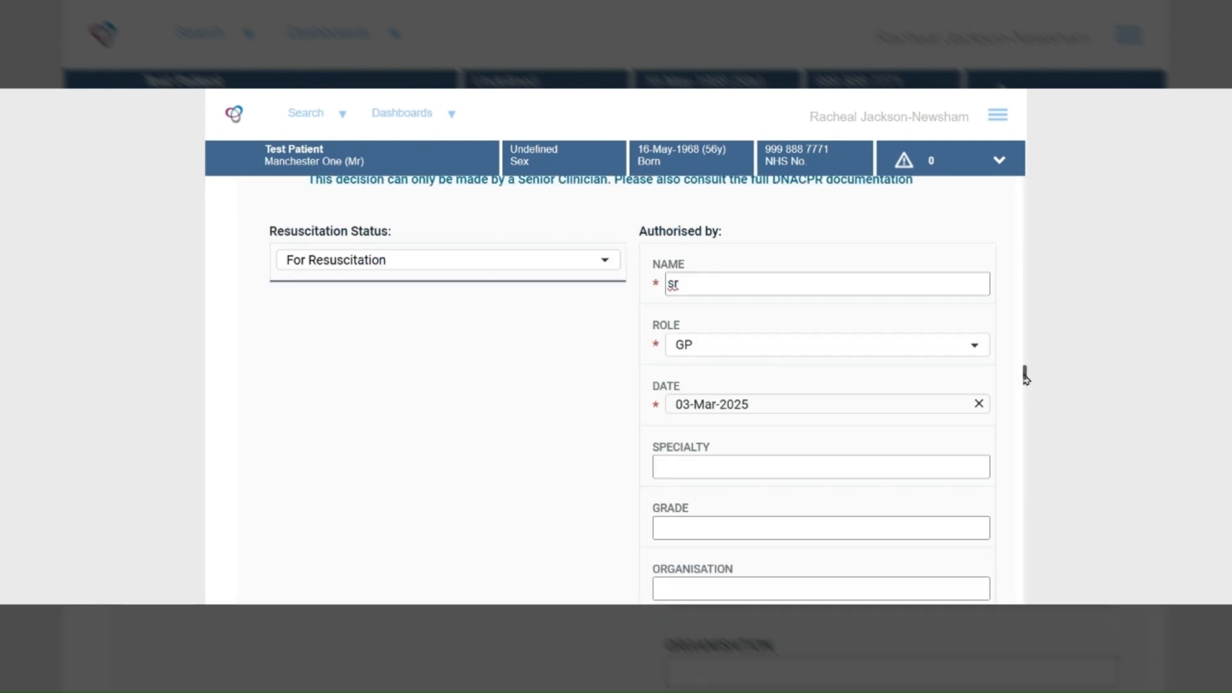
drag(1025, 377, 1025, 390)
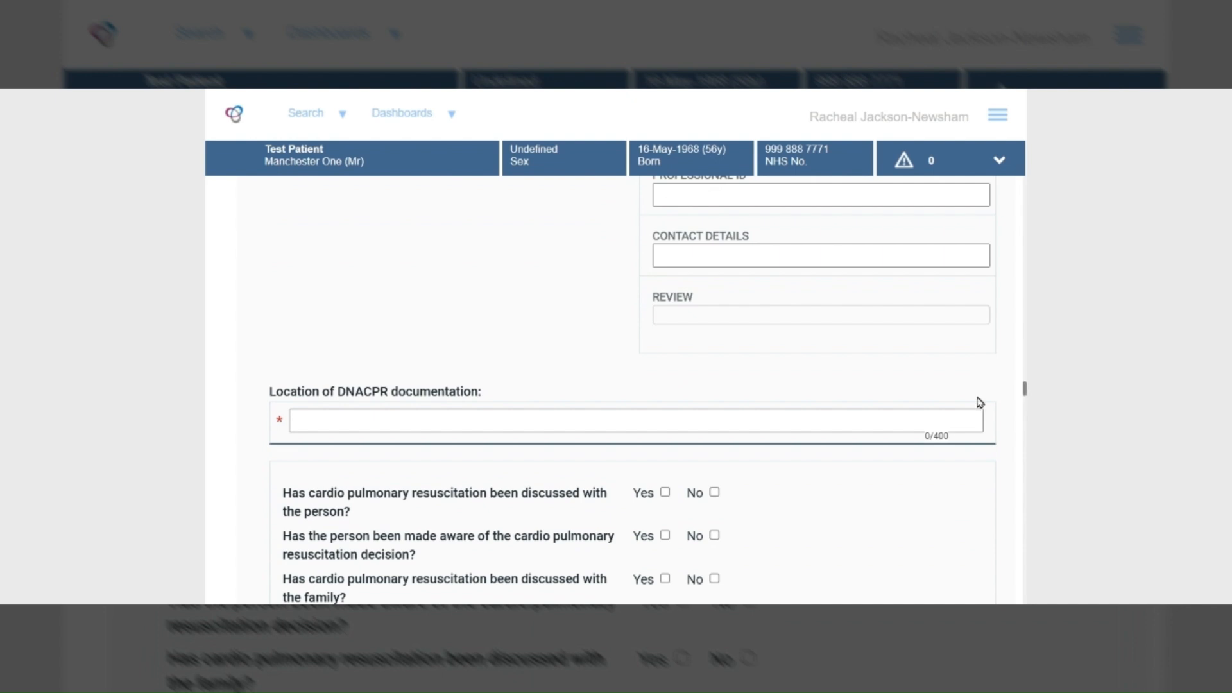
click(542, 426)
text(kit)
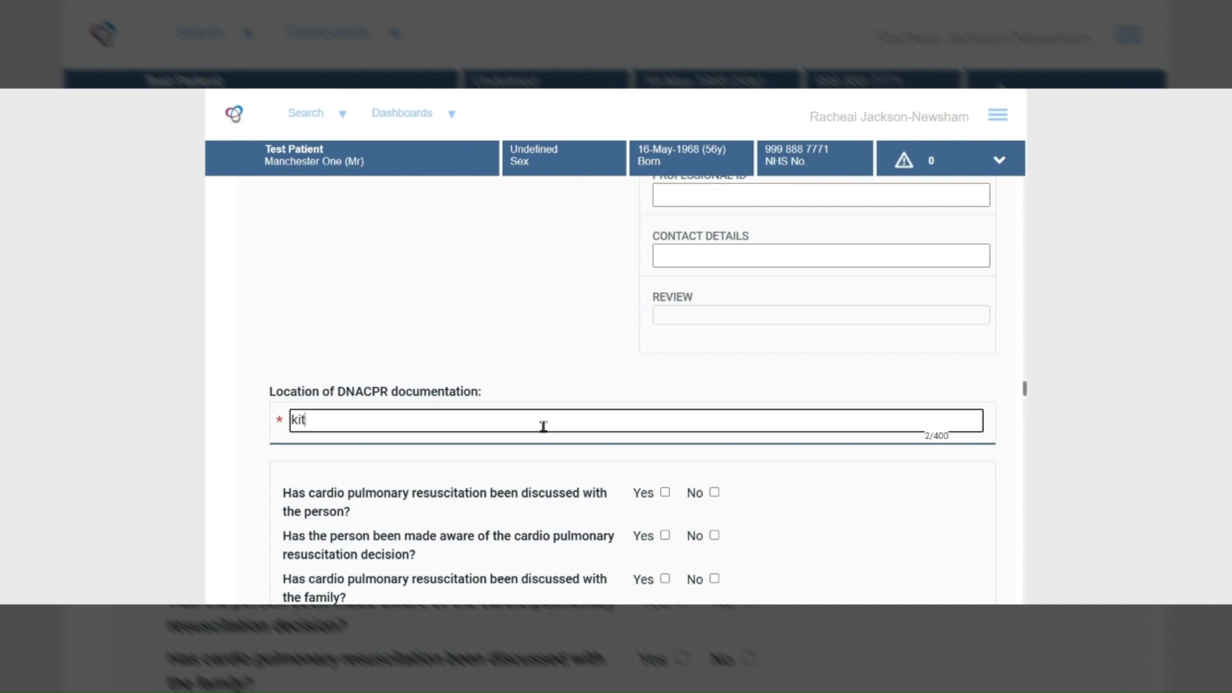
text(chen)
Mark resuscitation as discussed with the person, and answer No to the person being made aware of the decision, with reason Not appropriate.
scroll(1025, 390, down, 3)
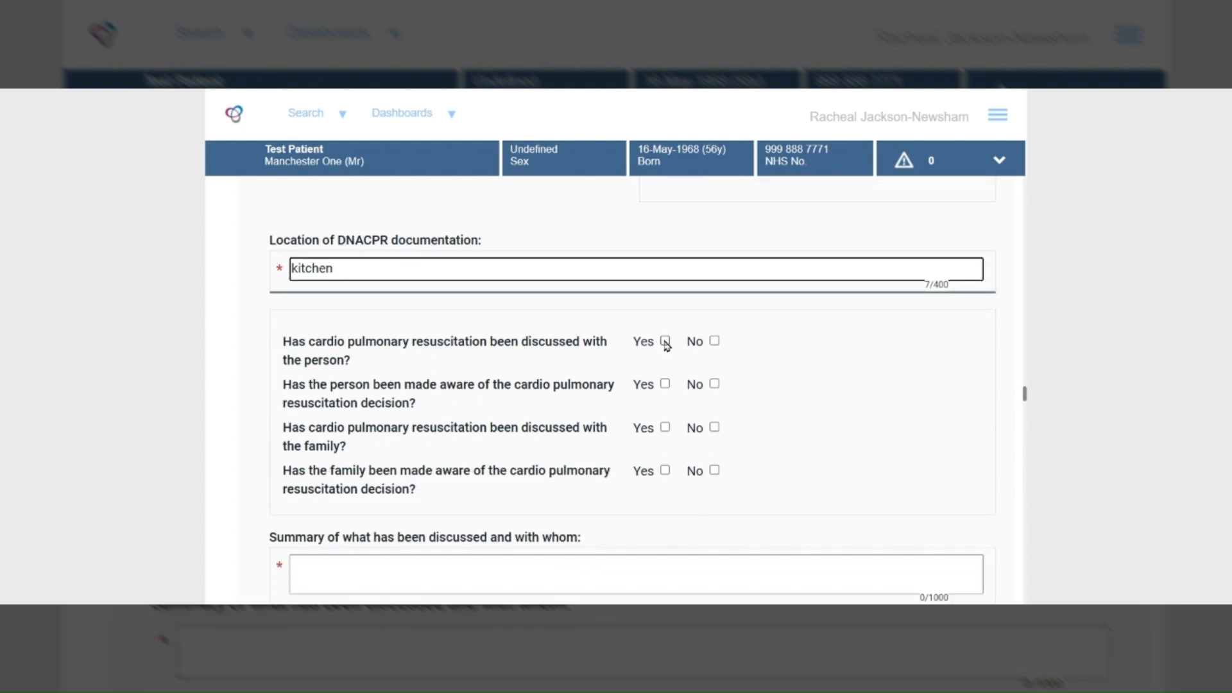
click(663, 341)
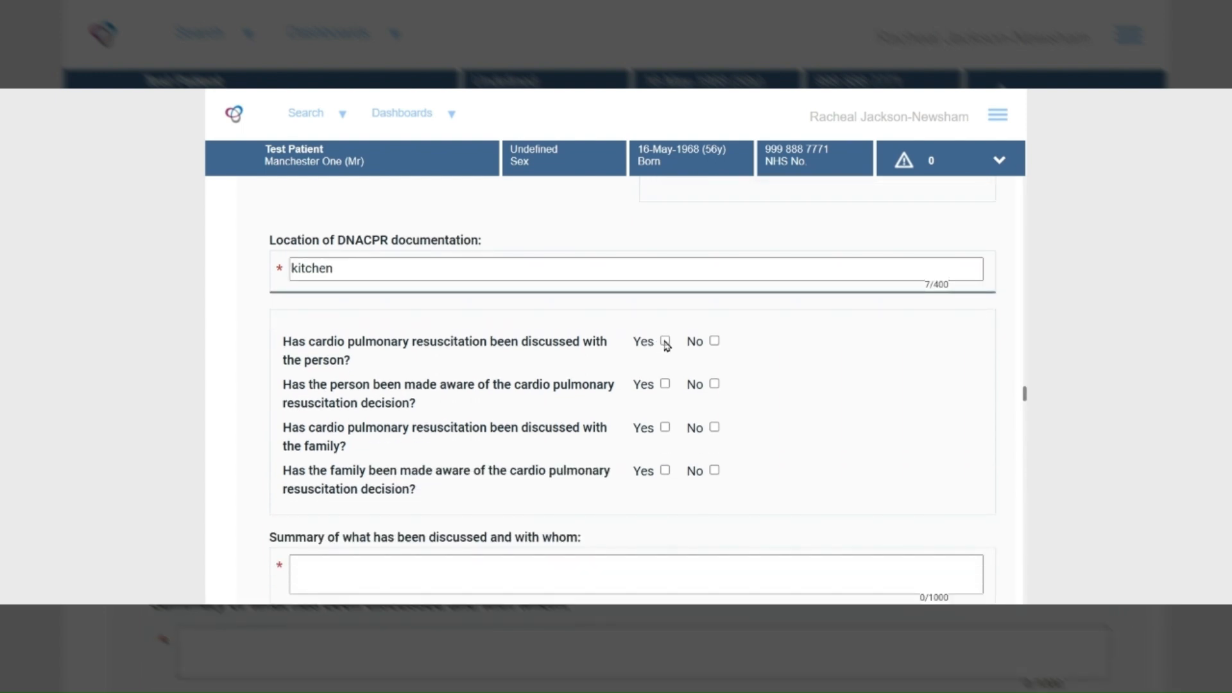
click(714, 384)
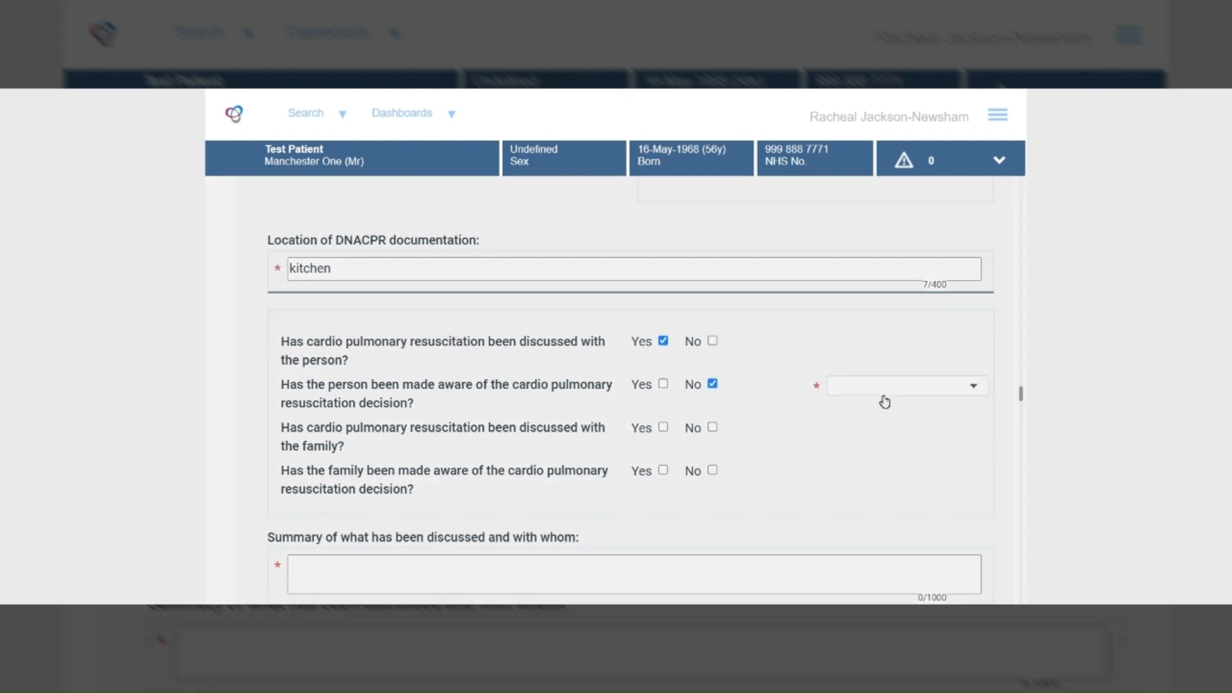
click(883, 396)
click(494, 255)
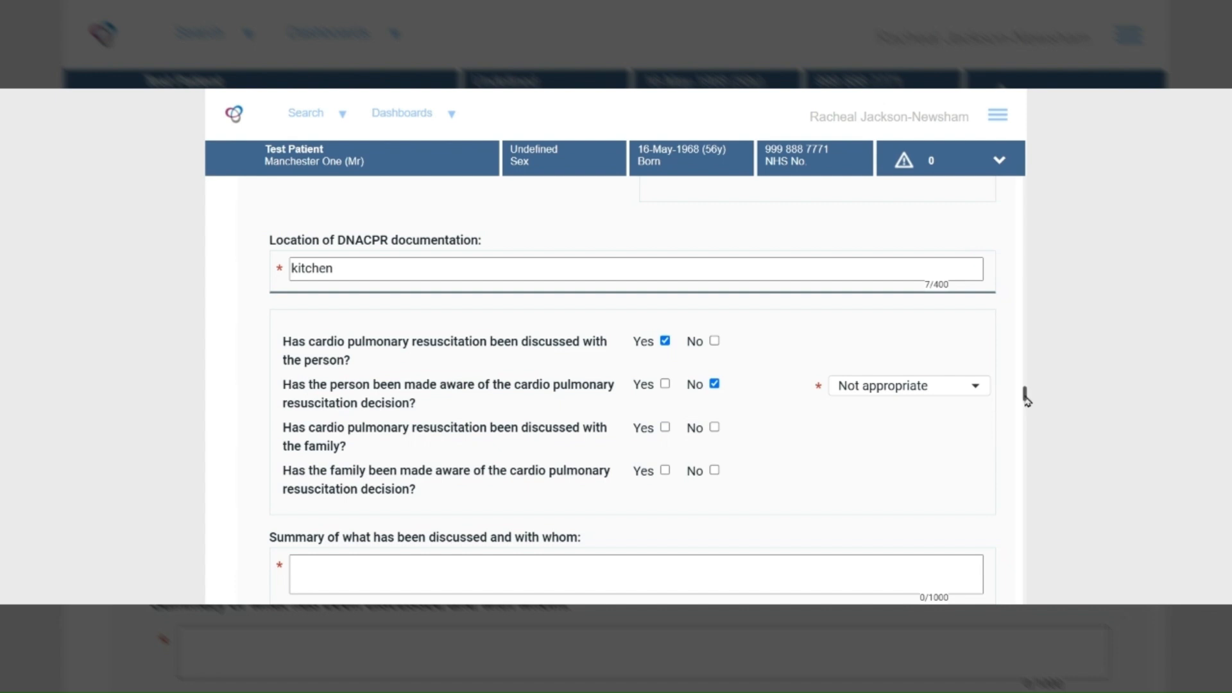
Enter "test" as the summary of what was discussed about cardio pulmonary resuscitation and with whom.
drag(1025, 397, 1025, 402)
click(549, 484)
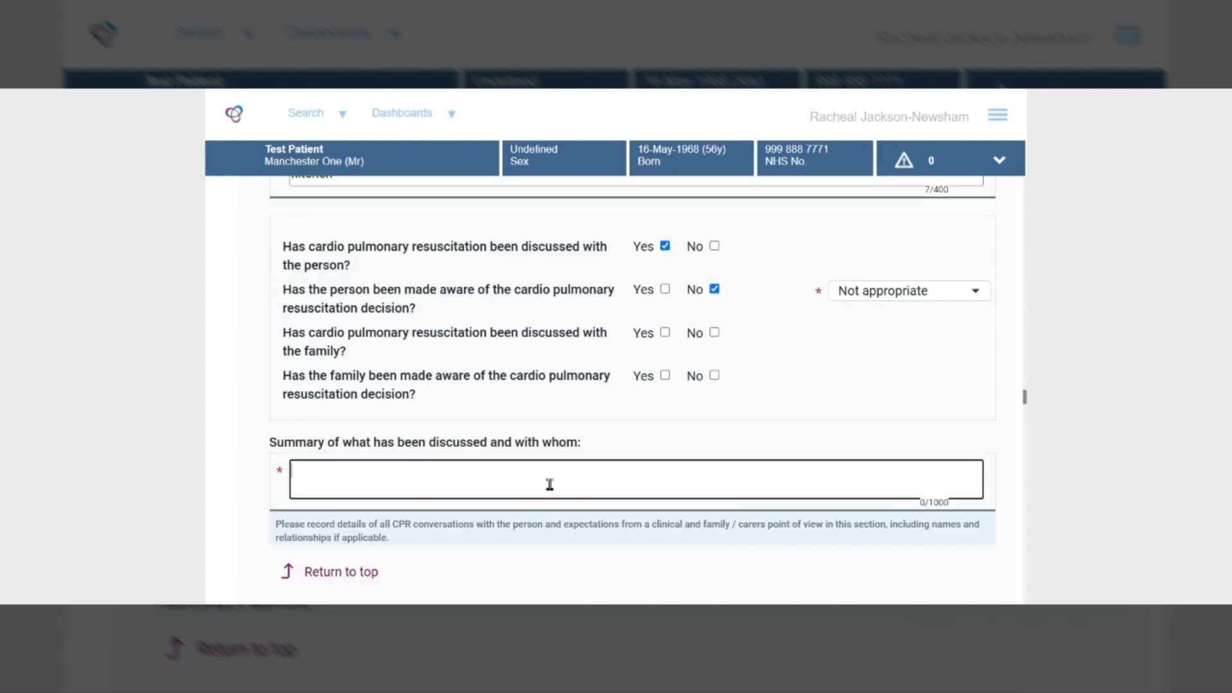
text(test)
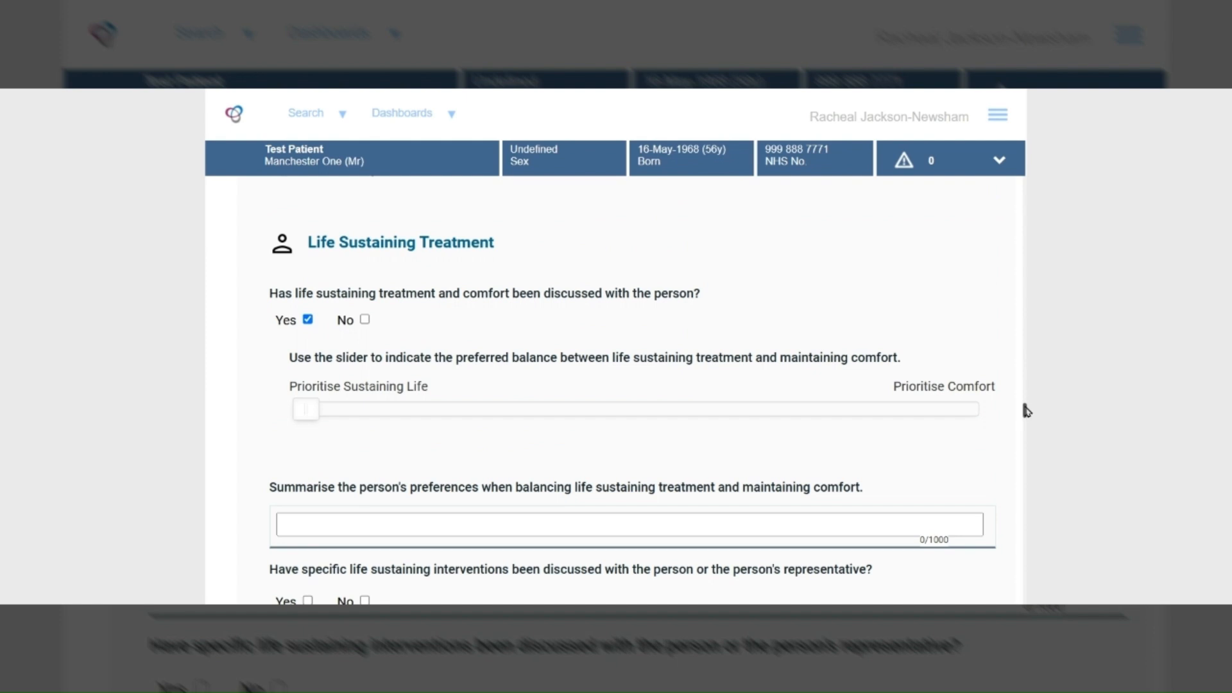
Mark TPN feeding as appropriate under the Life Sustaining Treatment options, with the agreement set to "Agreed with by person".
scroll(1026, 410, down, 3)
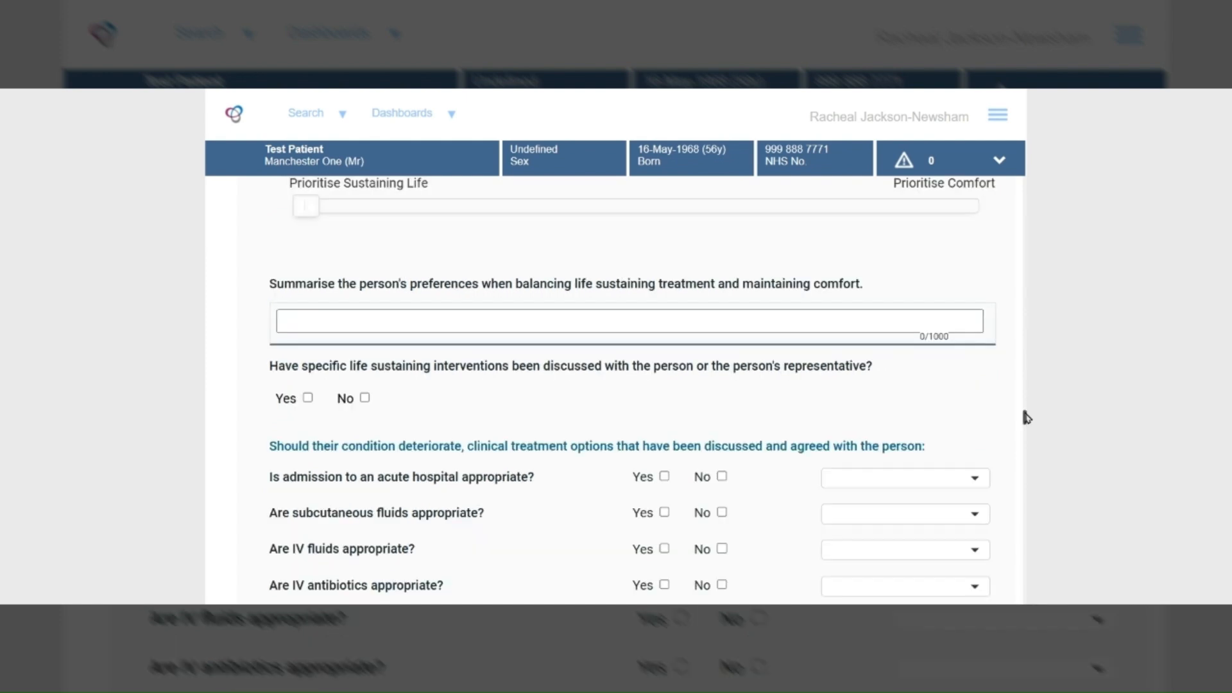
scroll(1024, 417, down, 3)
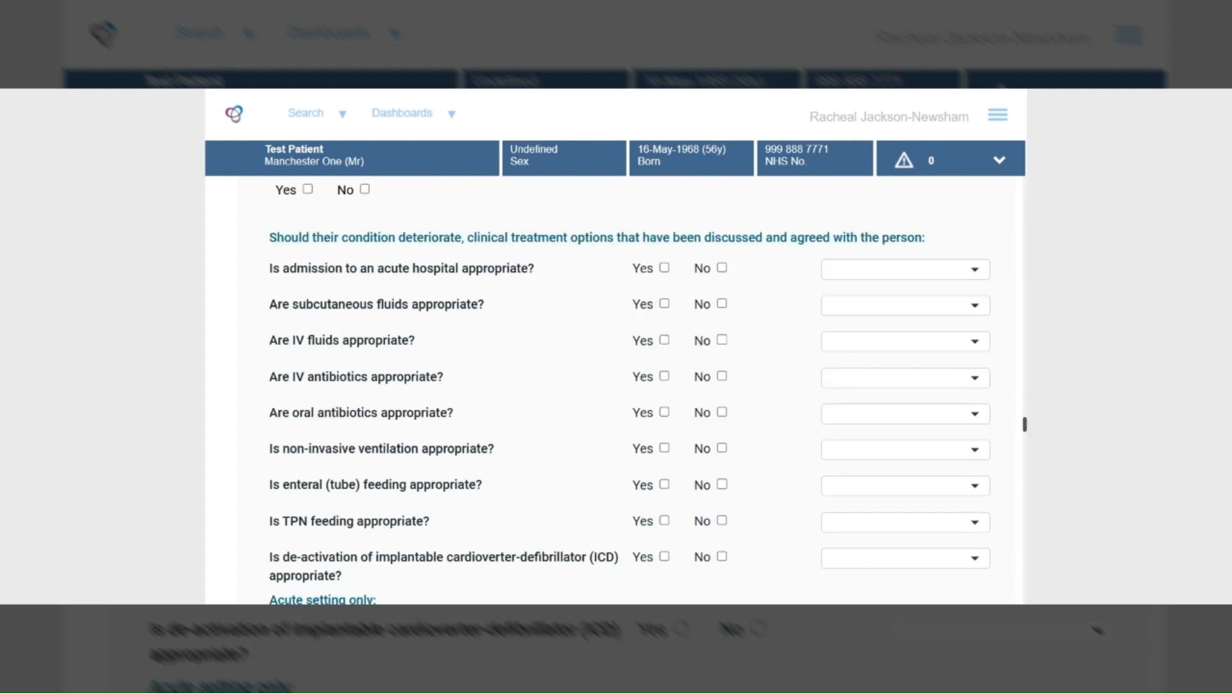
scroll(1025, 425, down, 1)
scroll(1025, 425, down, 1)
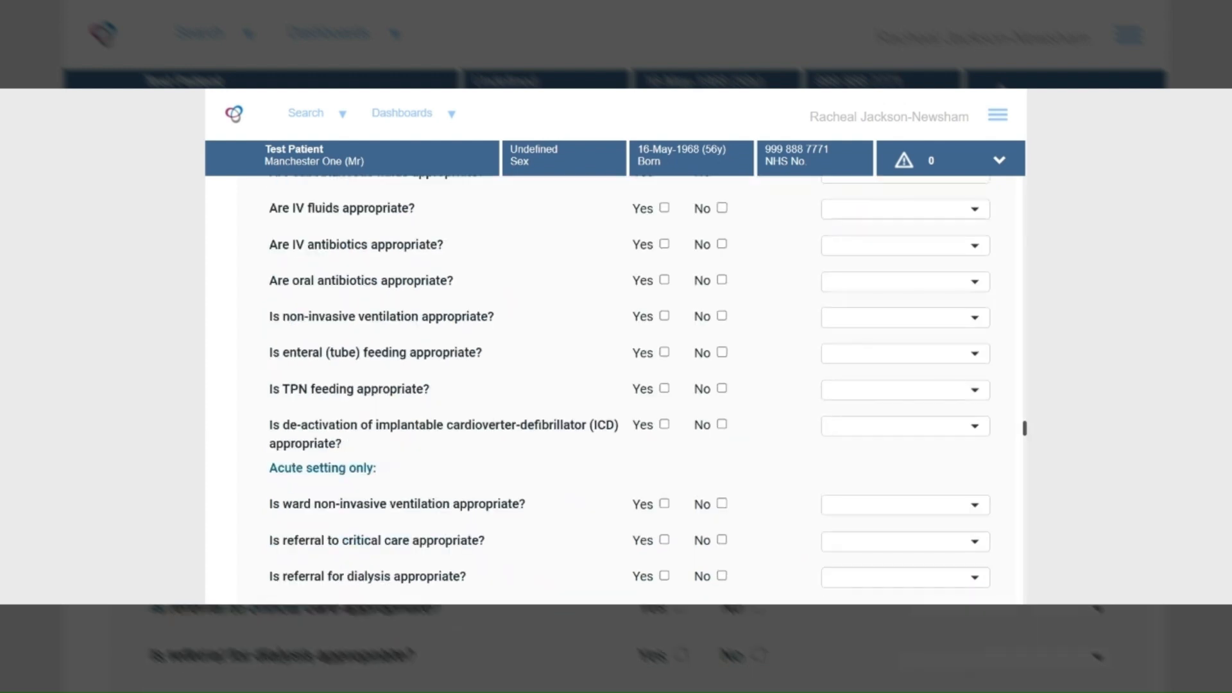
scroll(1025, 428, down, 1)
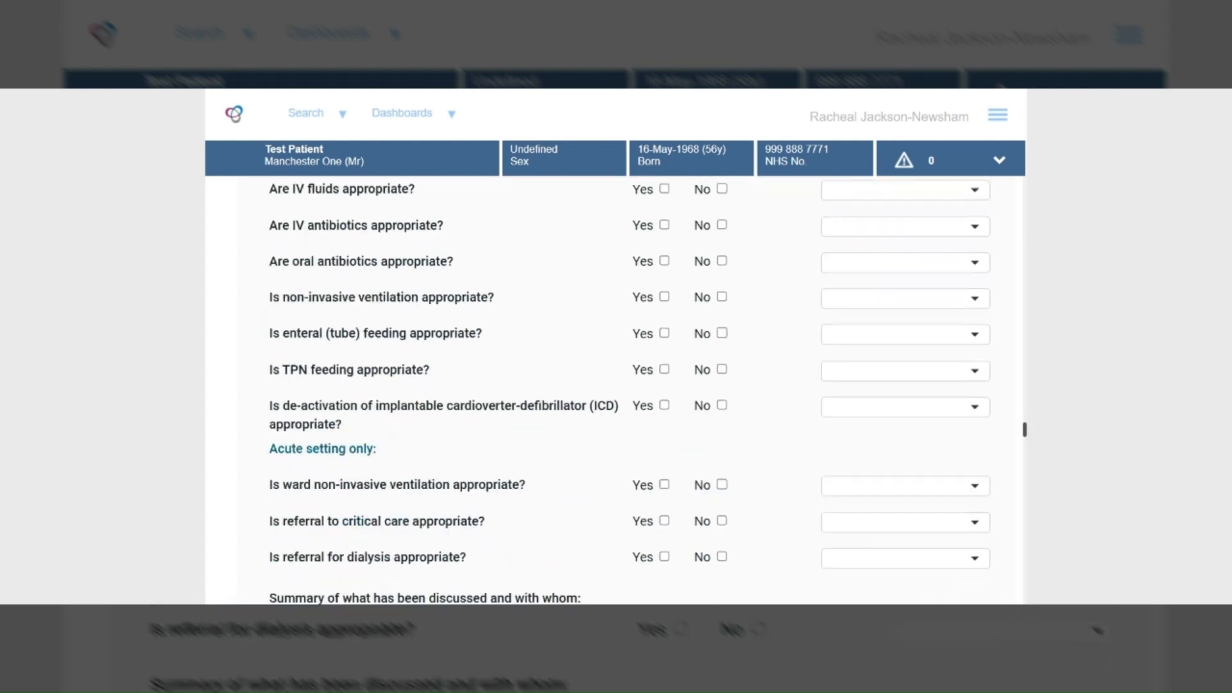
click(722, 368)
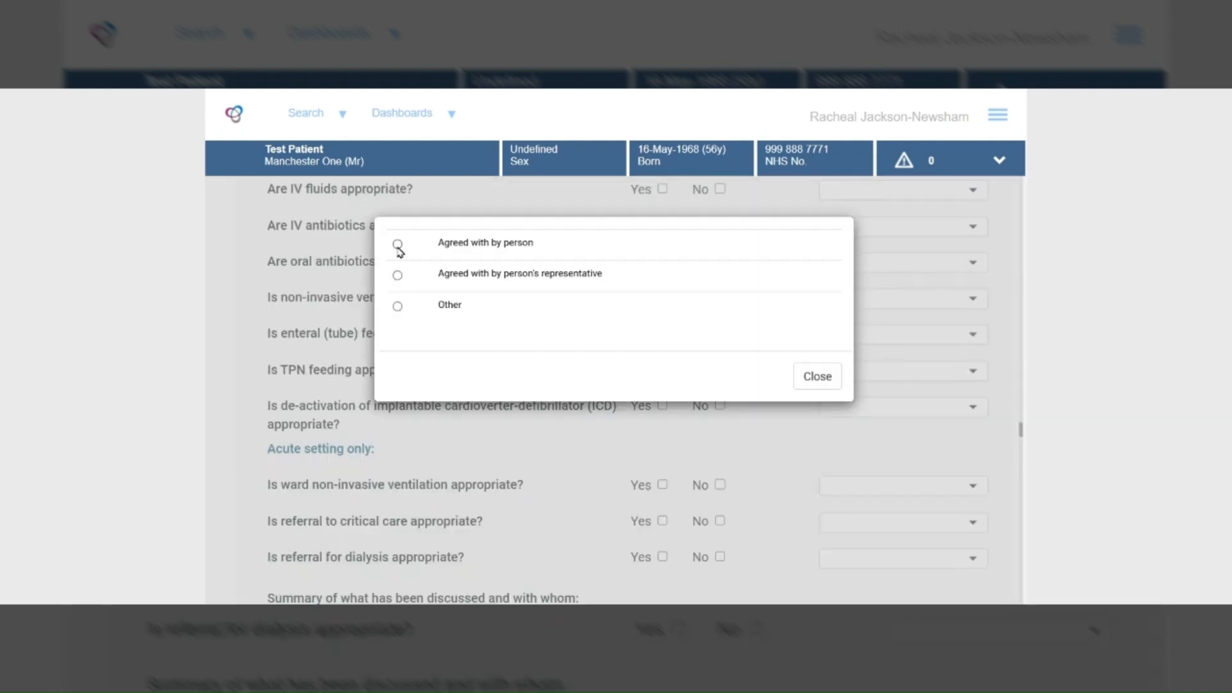
click(397, 245)
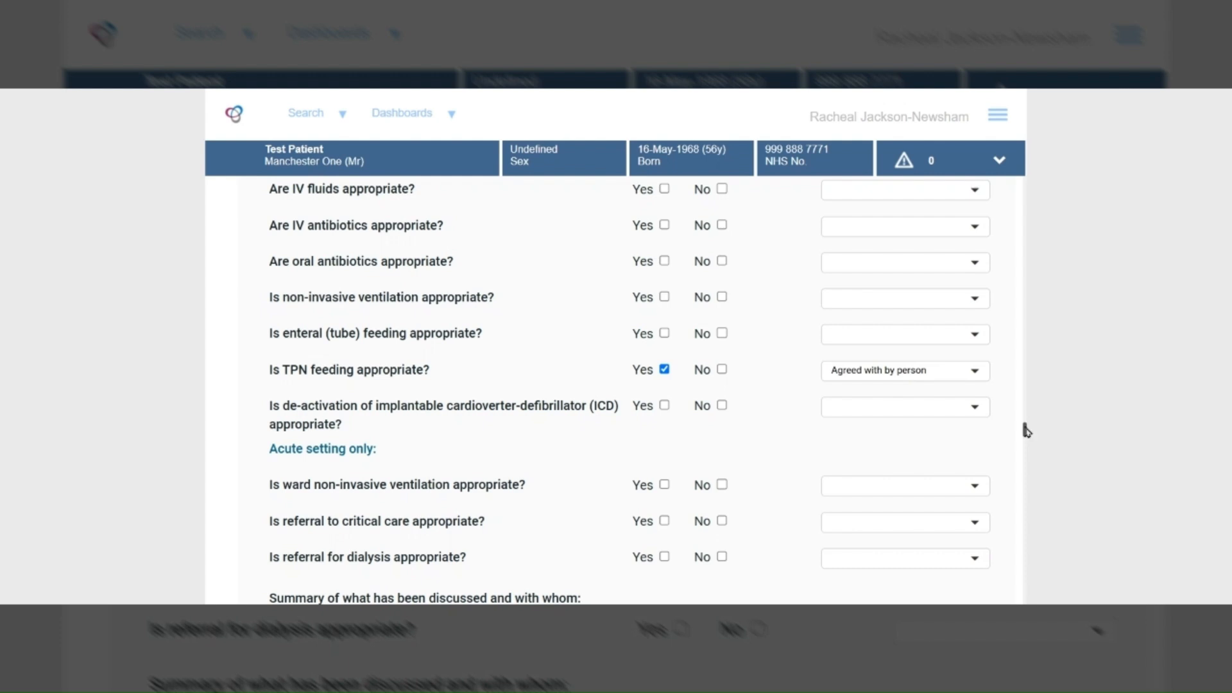
Add a new comment item reading "test" in the Other Concerns and Bereavement section.
scroll(1027, 432, down, 3)
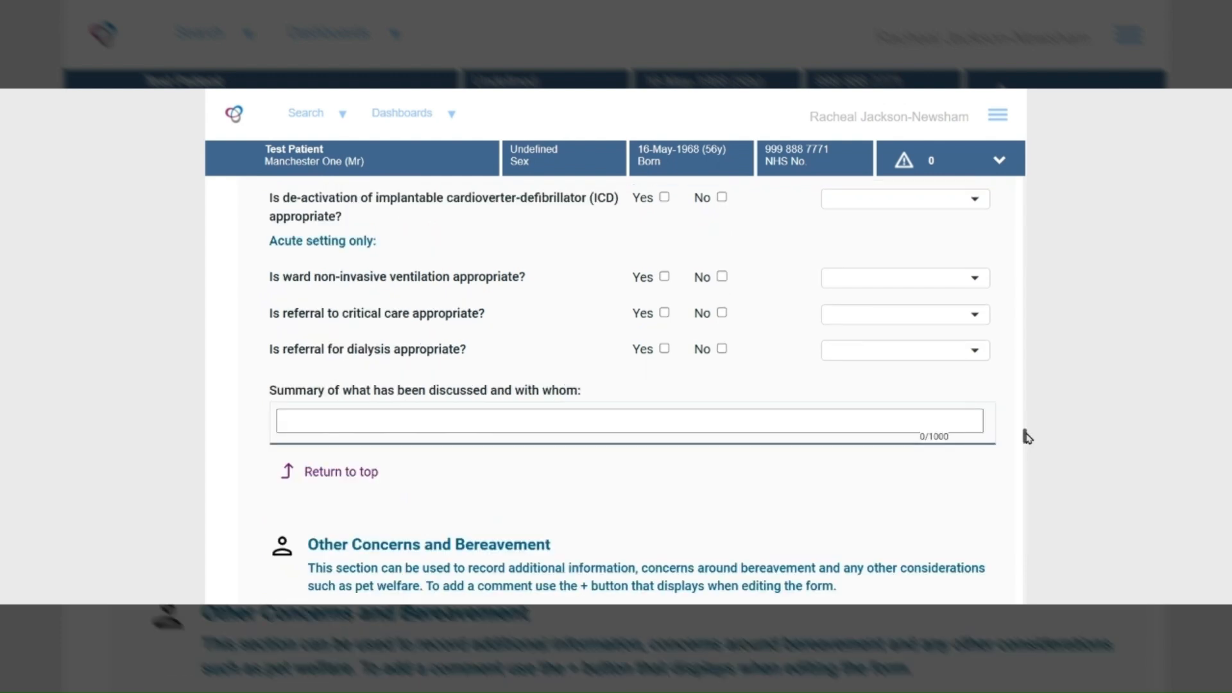
scroll(1026, 436, down, 5)
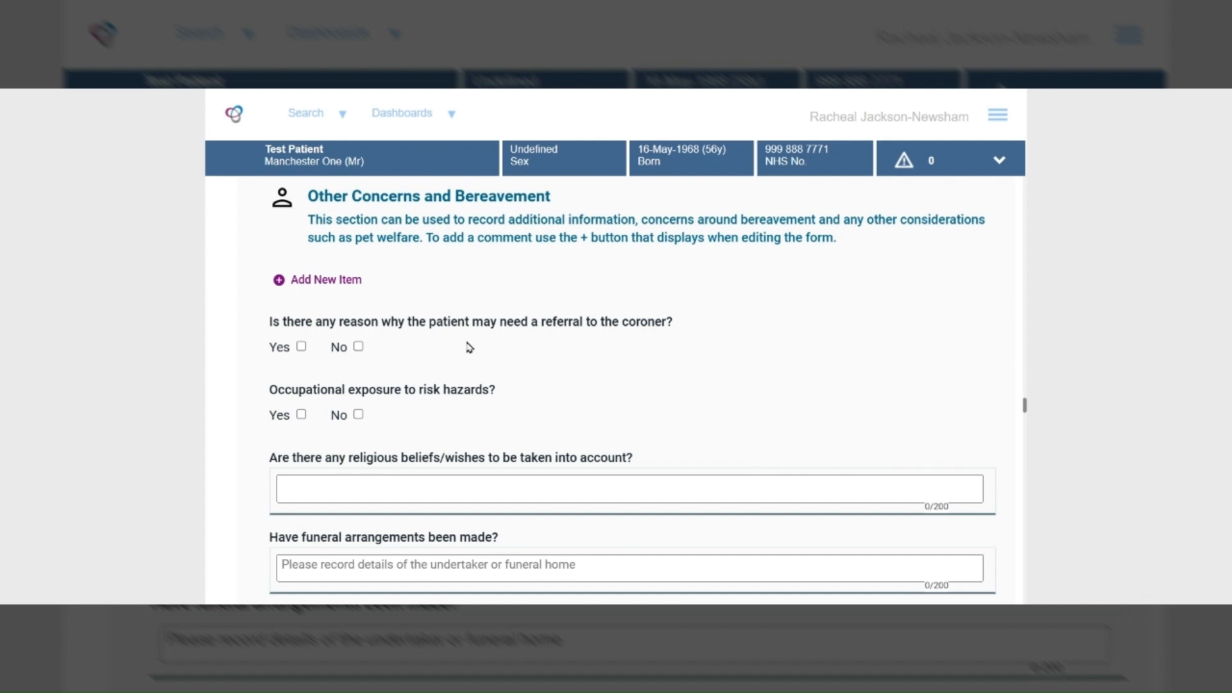
click(286, 282)
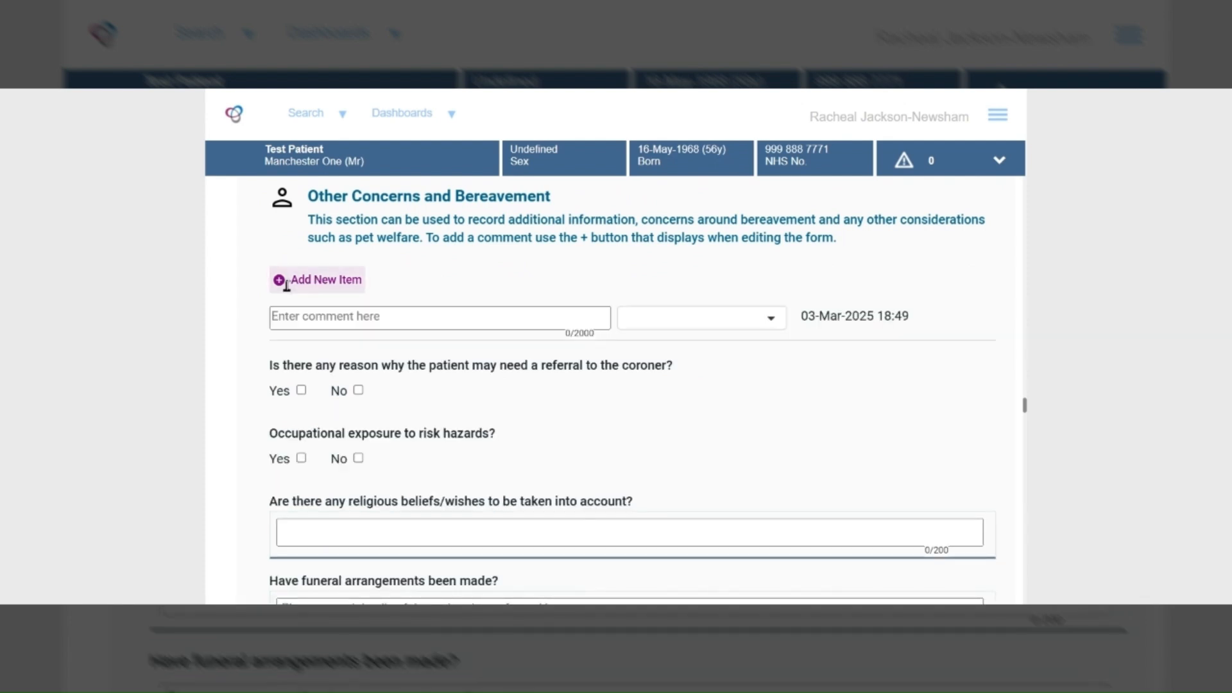
click(315, 313)
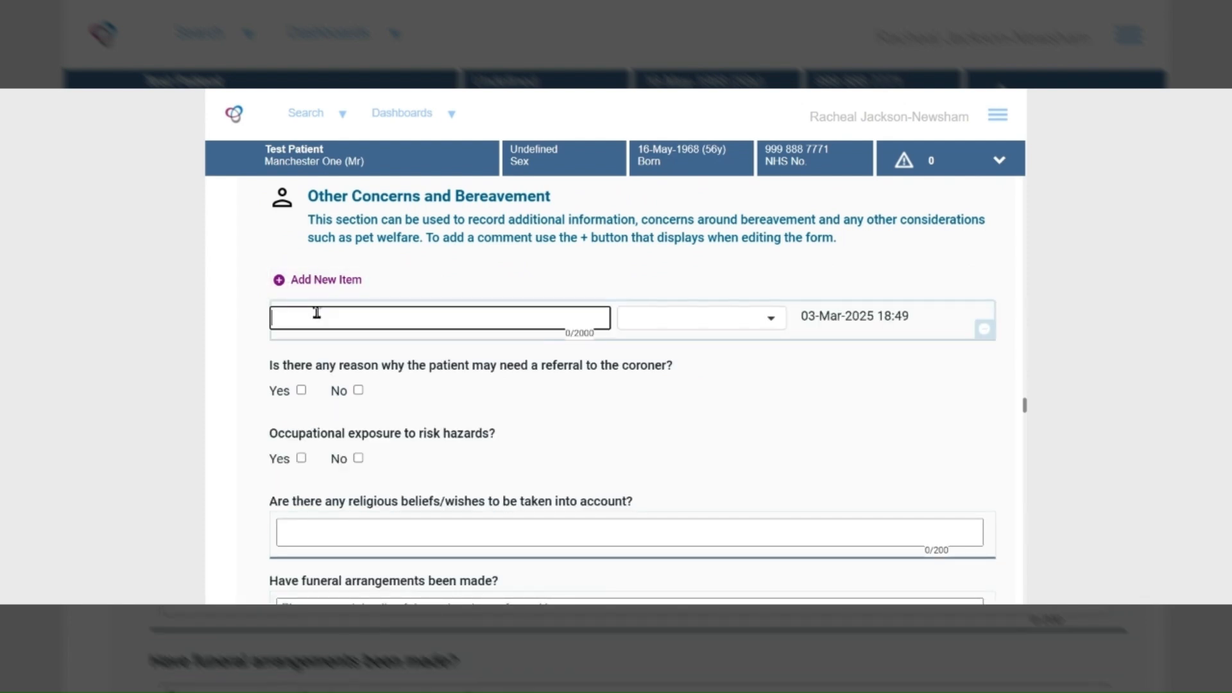
text(test)
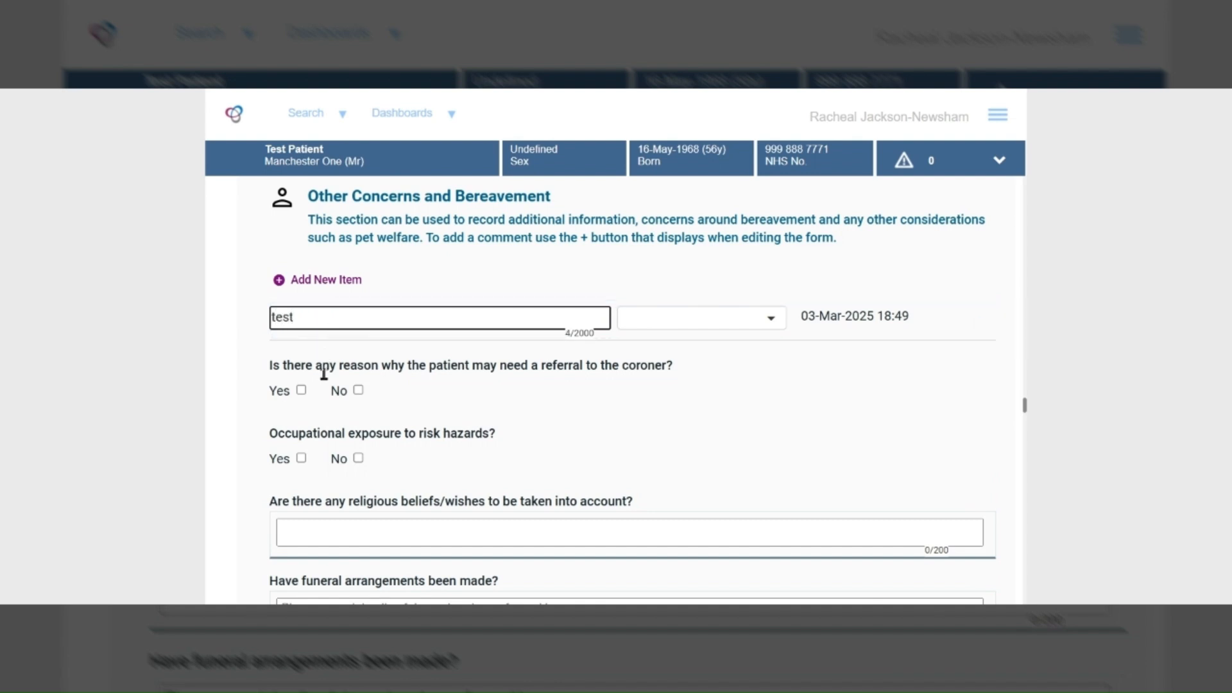
Answer Yes to the coroner referral and occupational risk hazard exposure questions, entering "test" as the details for each.
click(302, 391)
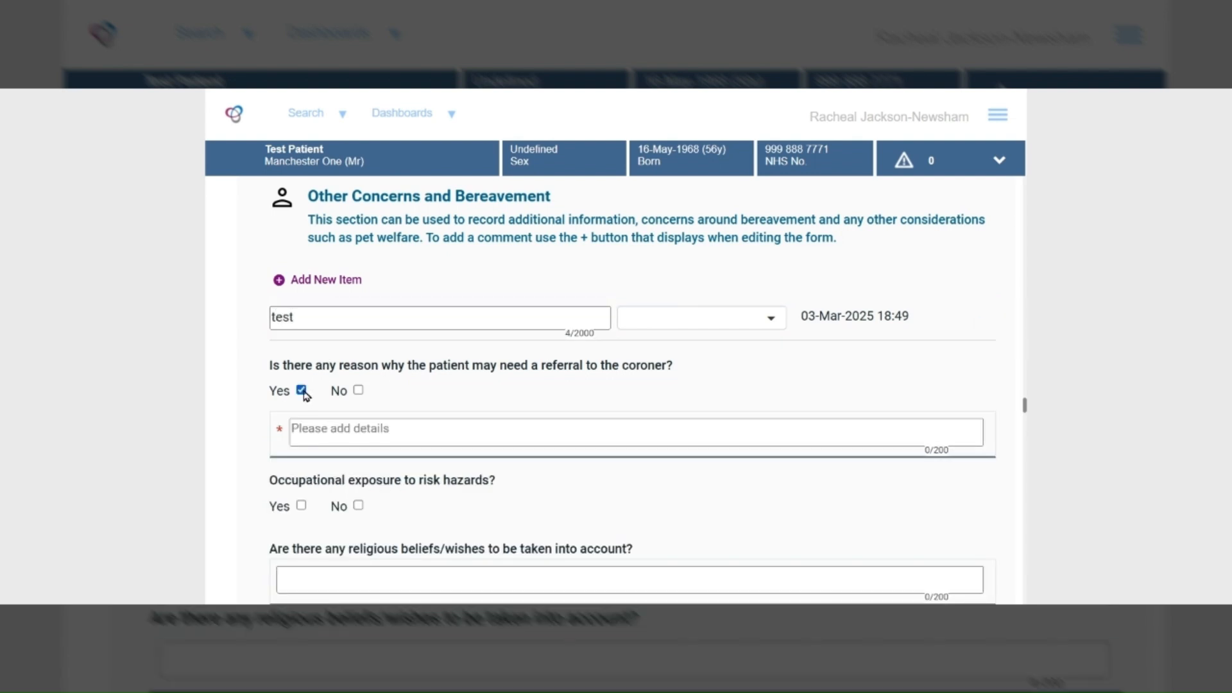
click(319, 436)
text(test)
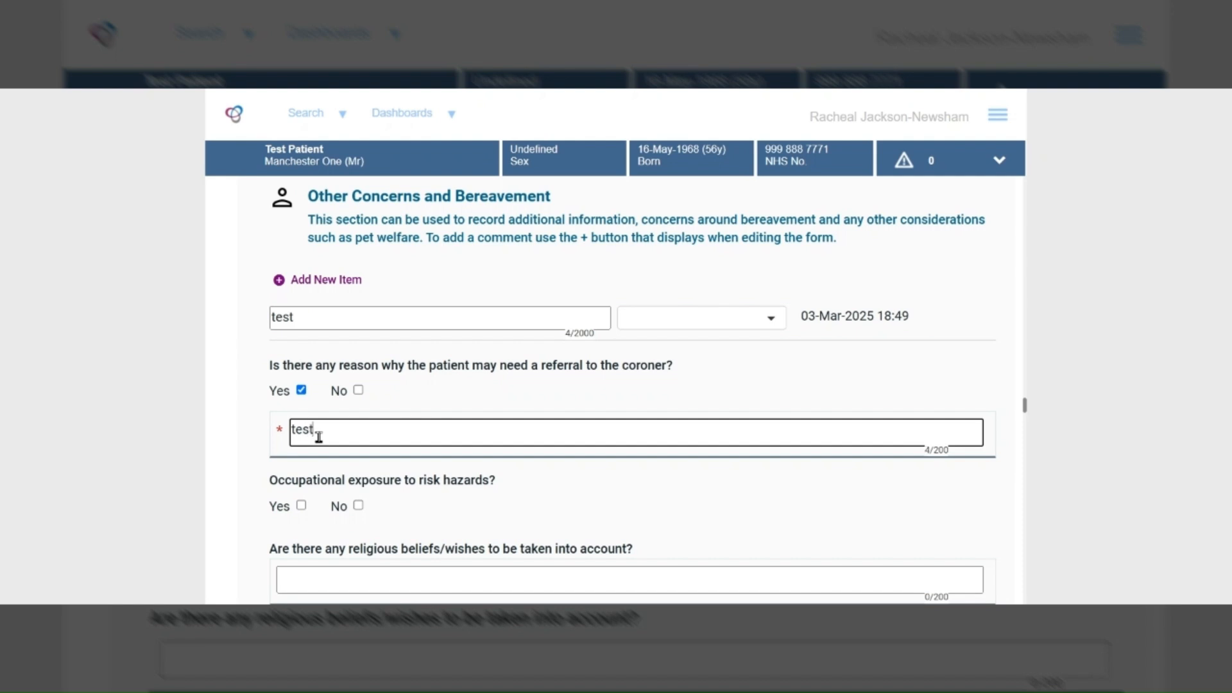
click(301, 506)
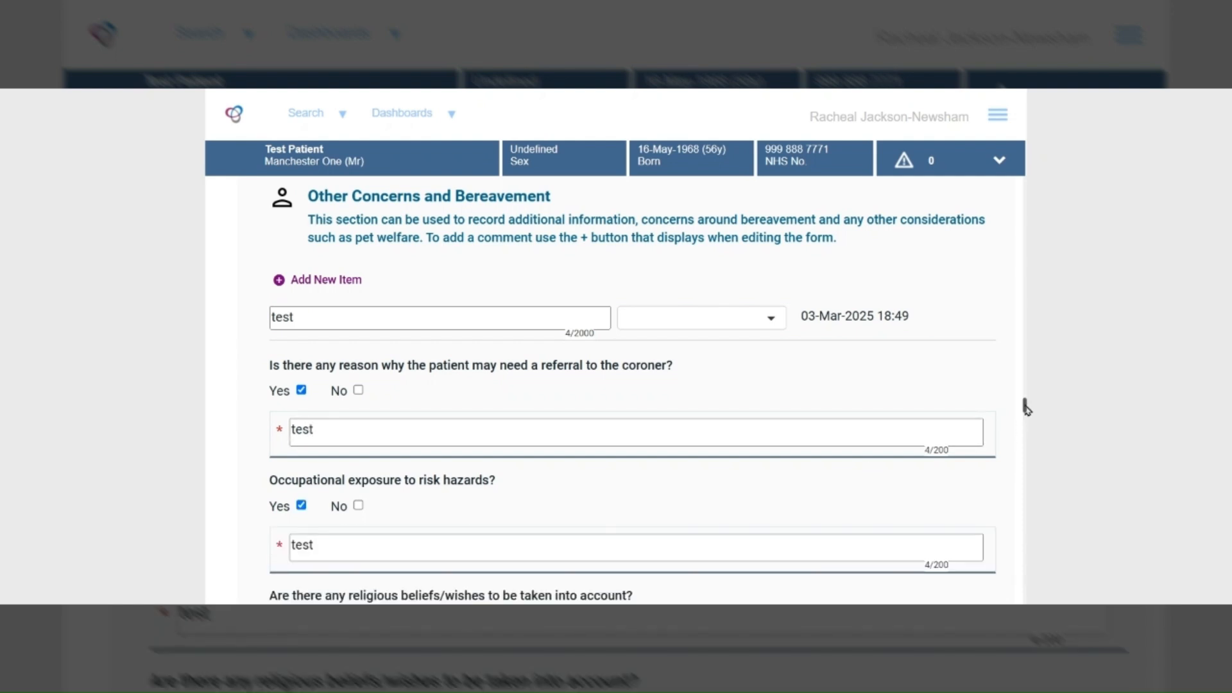
Mark the record as reviewed at the MDT / GSF meeting by answering Yes.
scroll(1024, 407, down, 3)
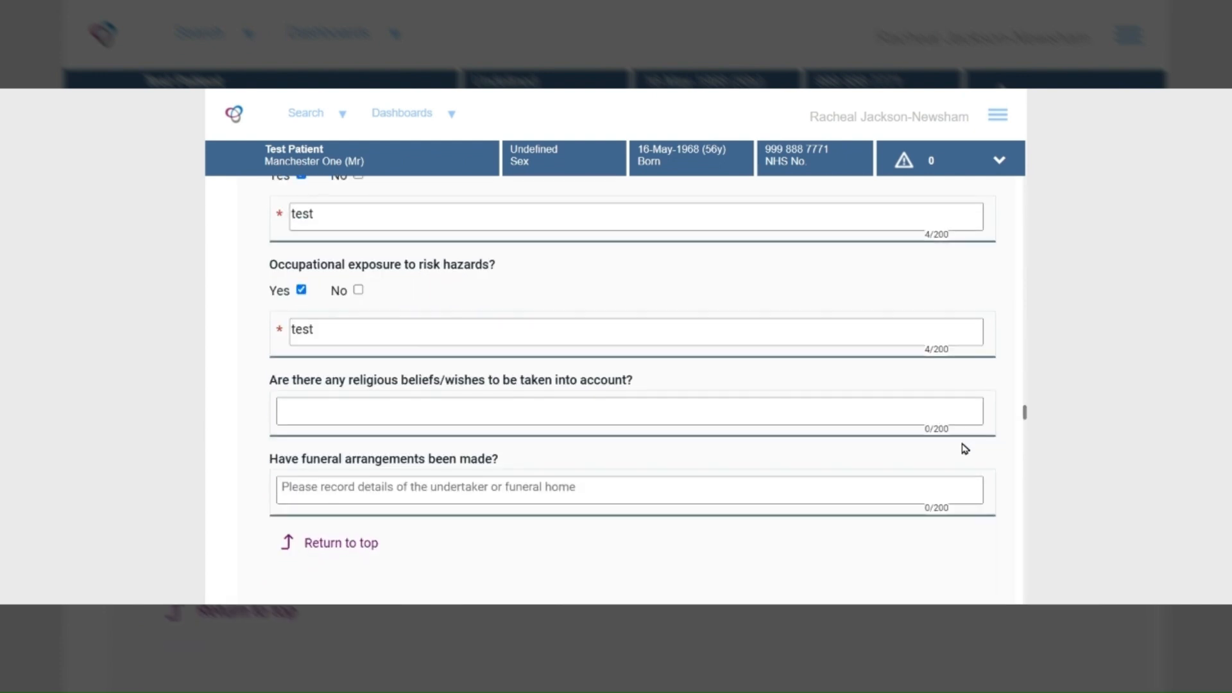
scroll(998, 411, down, 5)
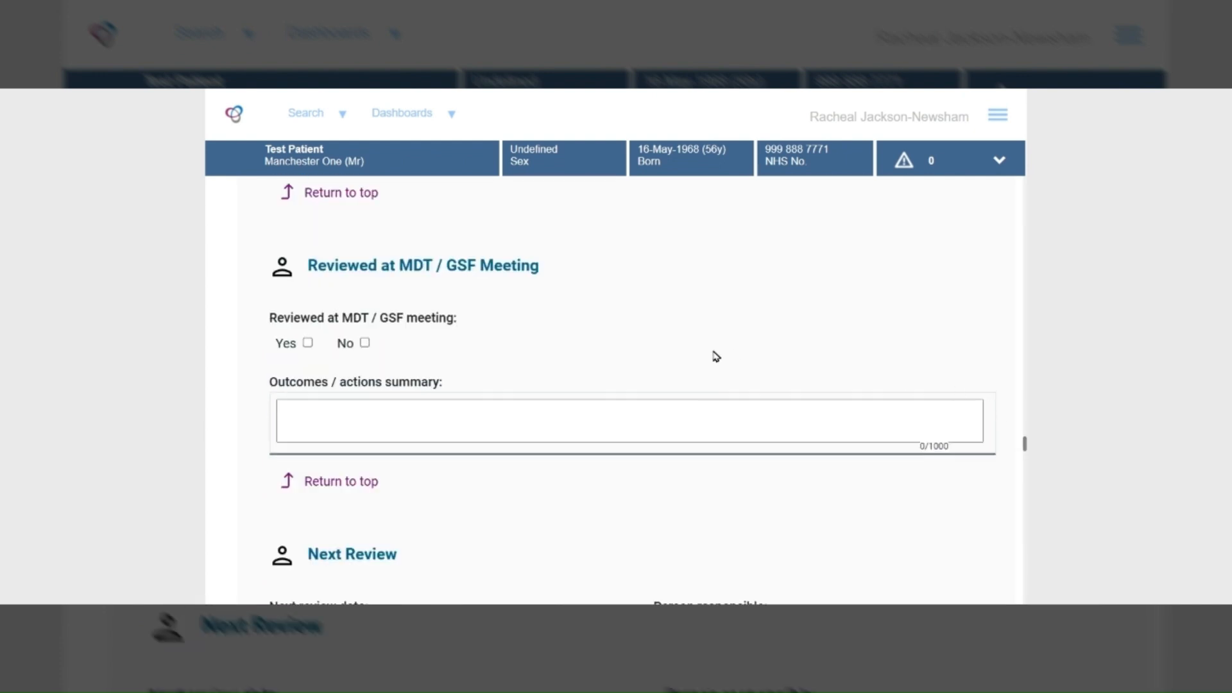
click(308, 343)
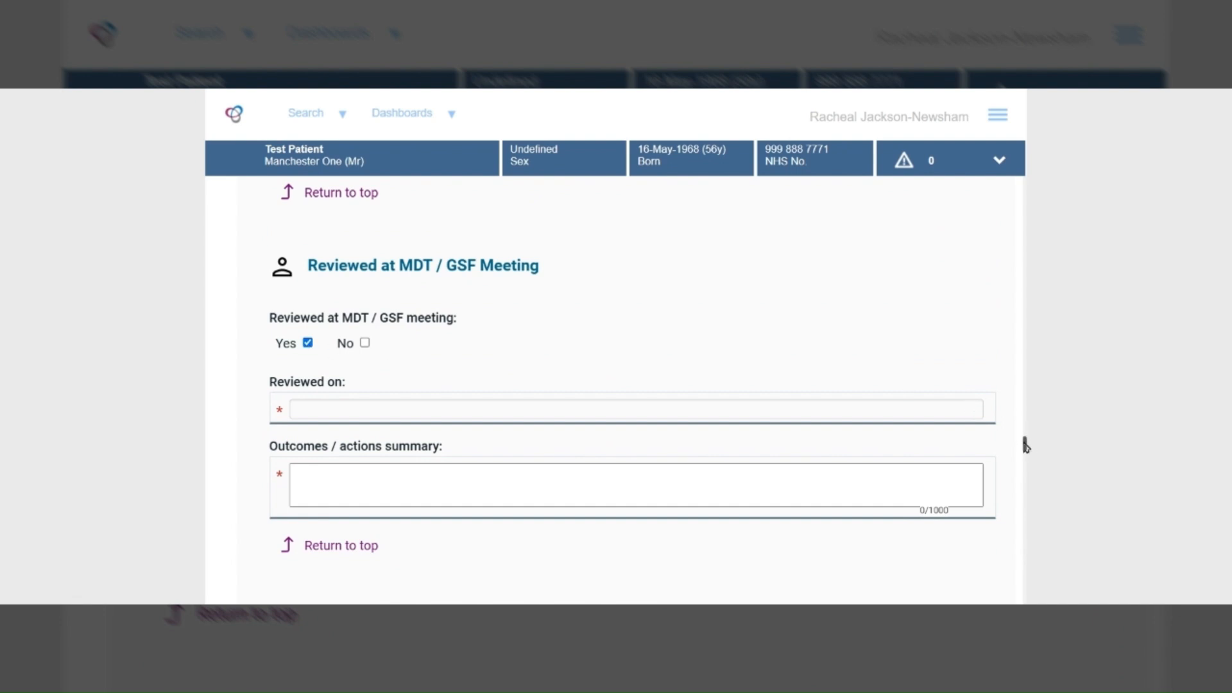
Look through the Next Review section, return to the top of the form and save the End of Life (EPaCCS) record.
scroll(1025, 446, down, 3)
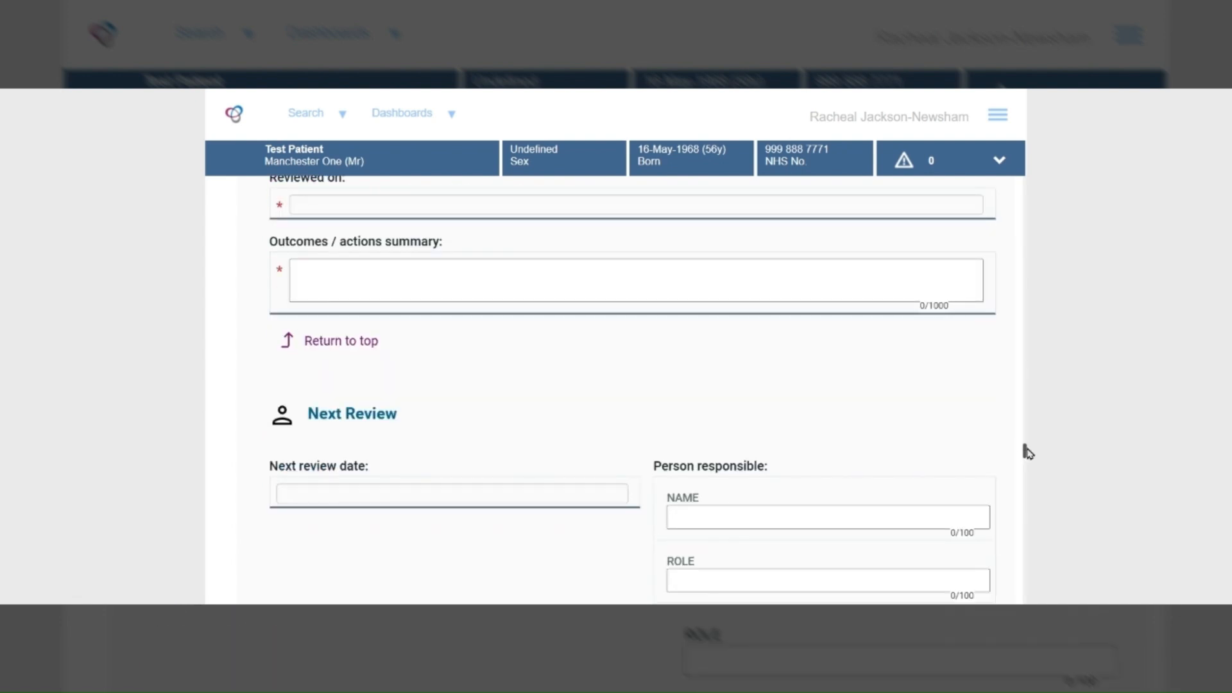
drag(1026, 451, 1029, 463)
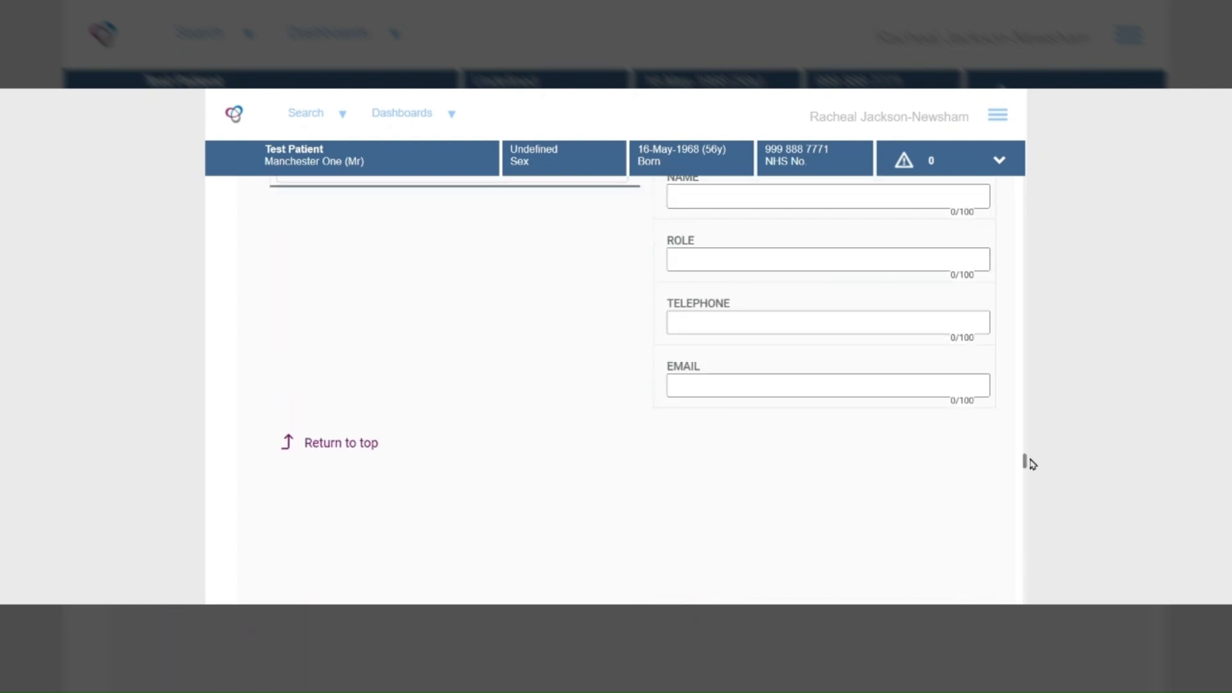
click(359, 443)
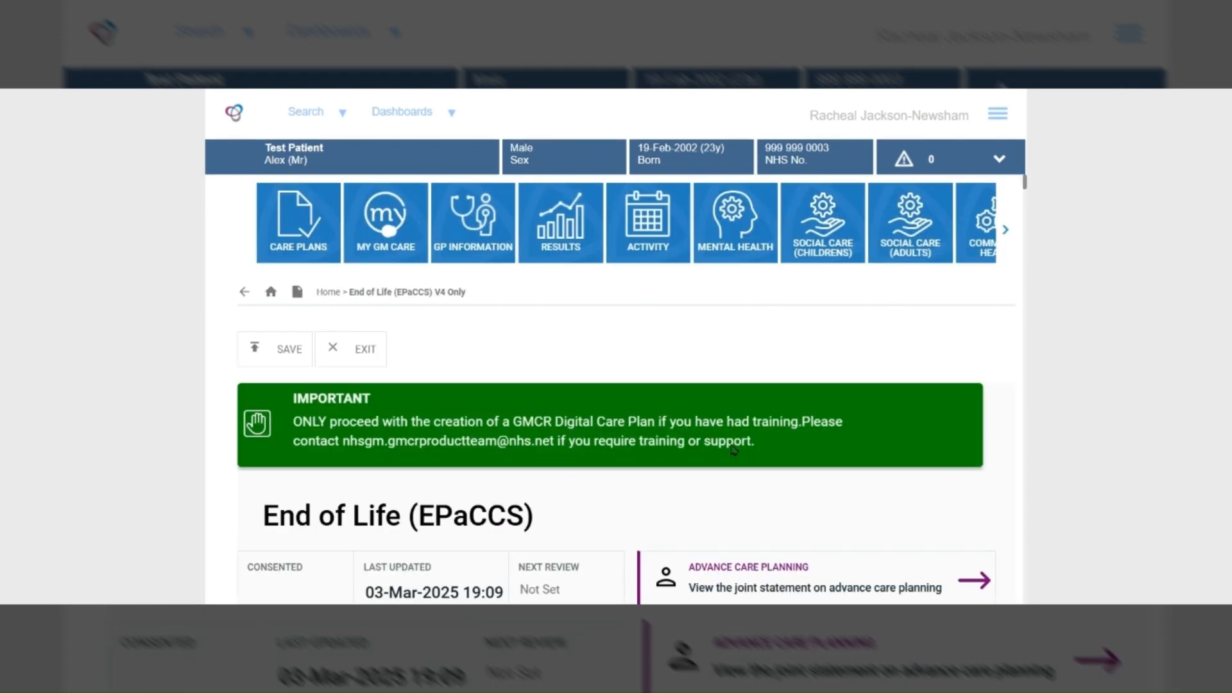
click(285, 360)
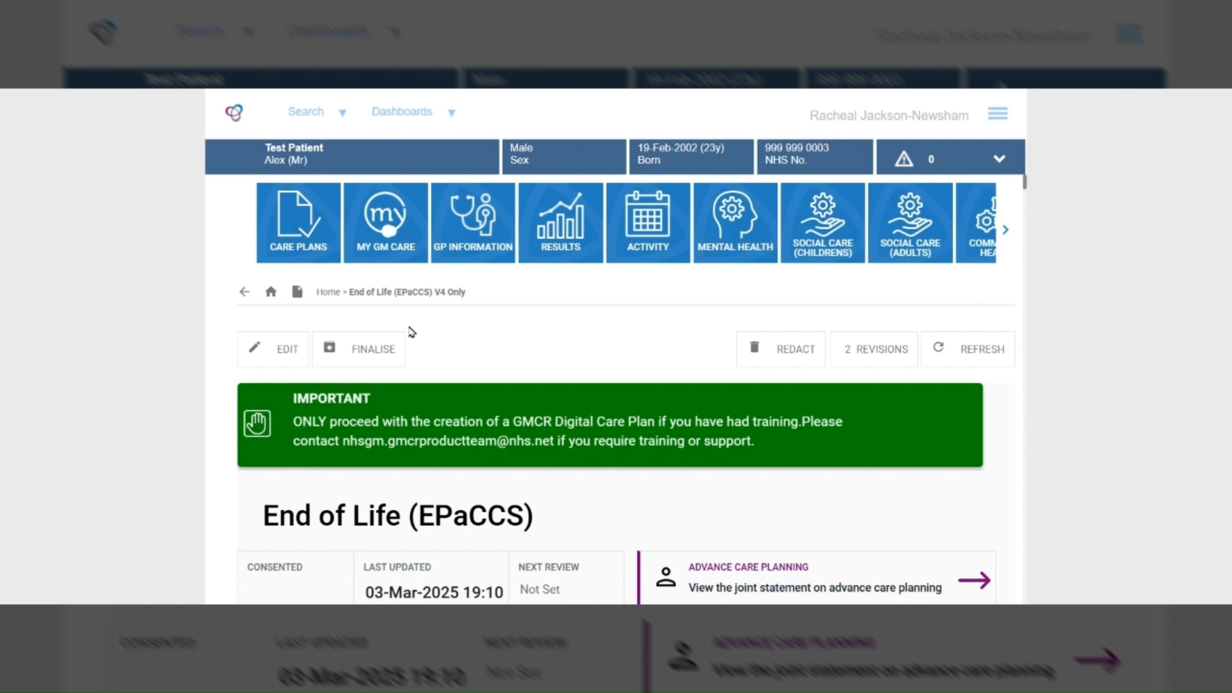
View the End of Life (EPaCCS) summary on the patient's home page and reopen the full record from it.
click(271, 293)
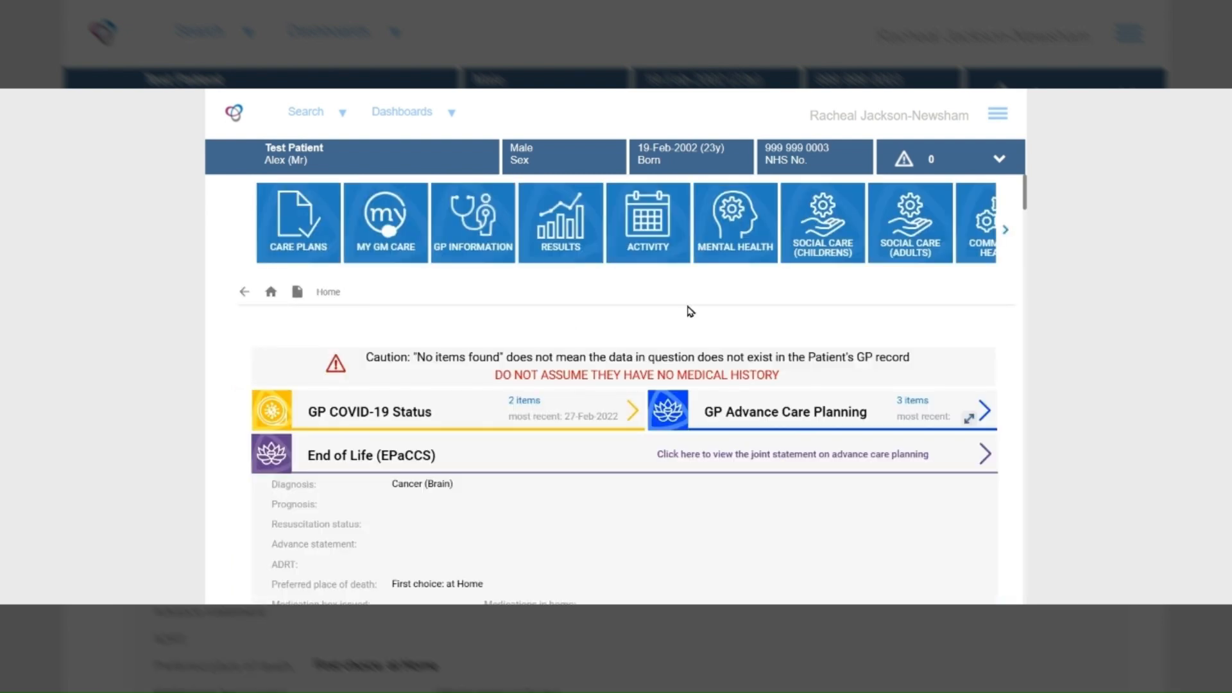
drag(1030, 199, 1030, 215)
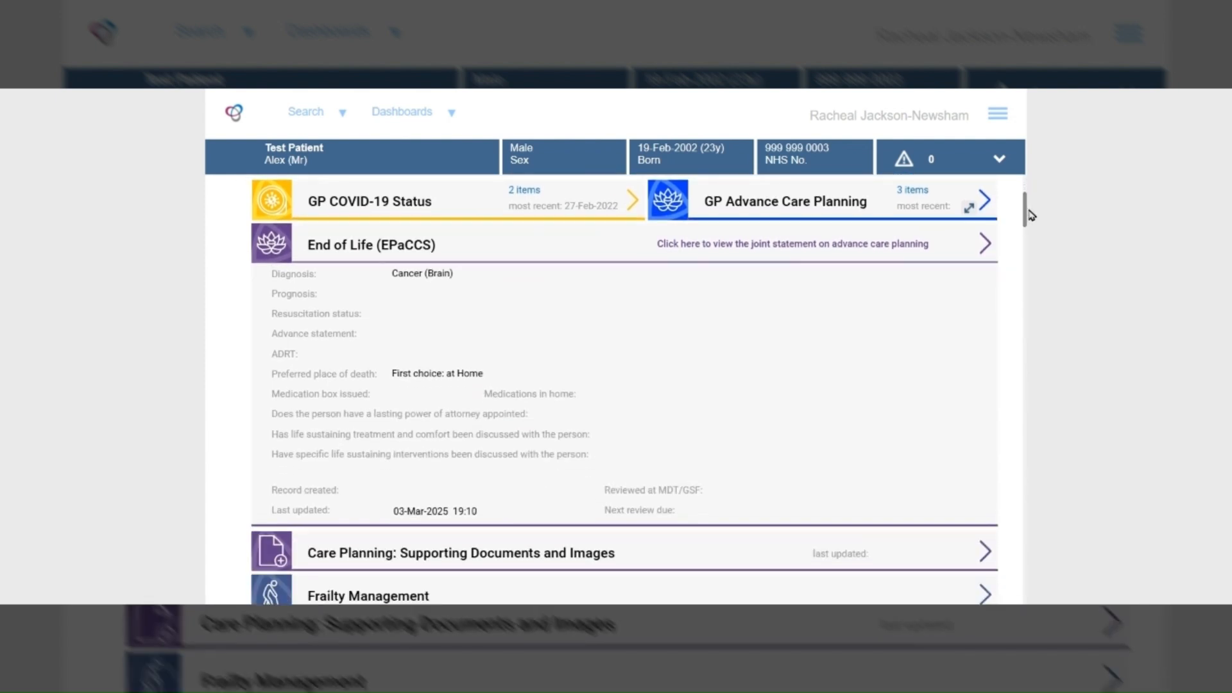
click(637, 357)
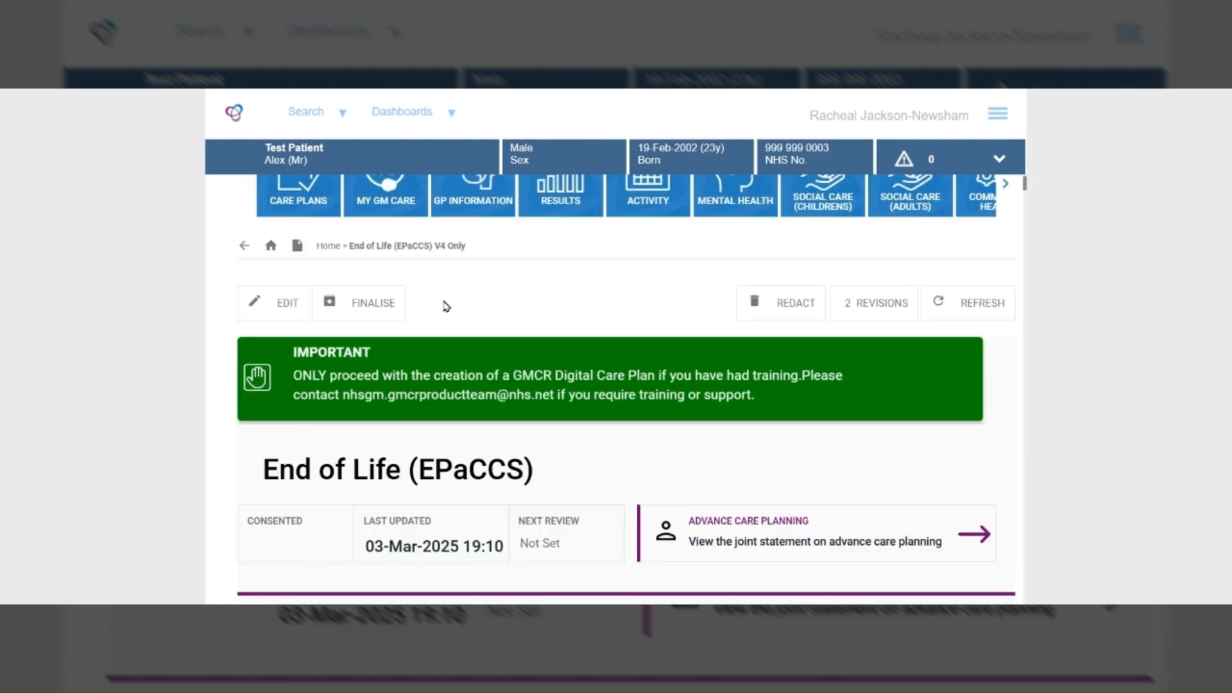
Put the End of Life (EPaCCS) record into edit mode, save it again and view its list of revisions.
click(286, 307)
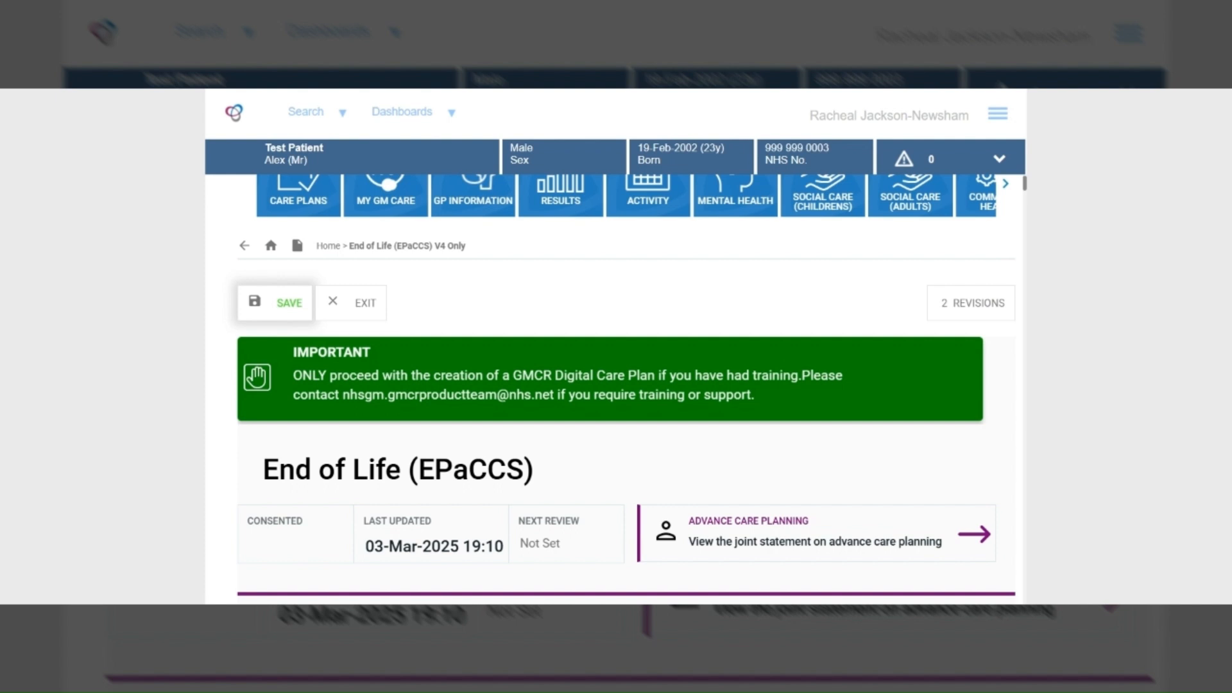
click(288, 306)
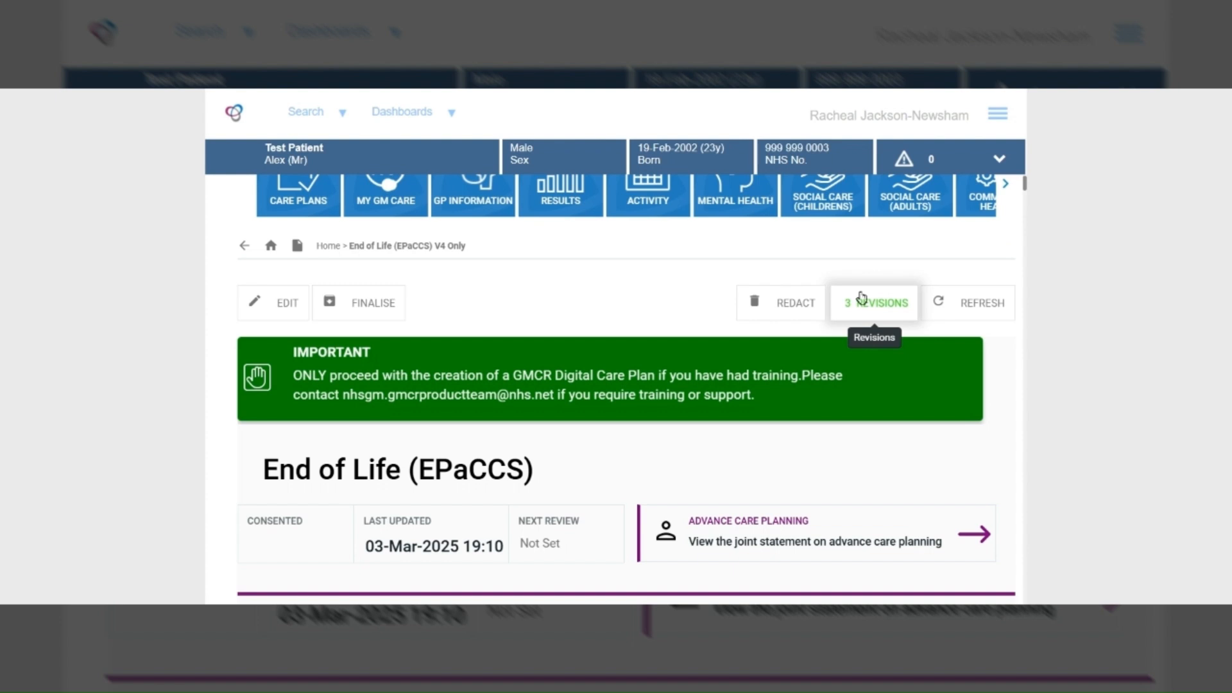
click(863, 302)
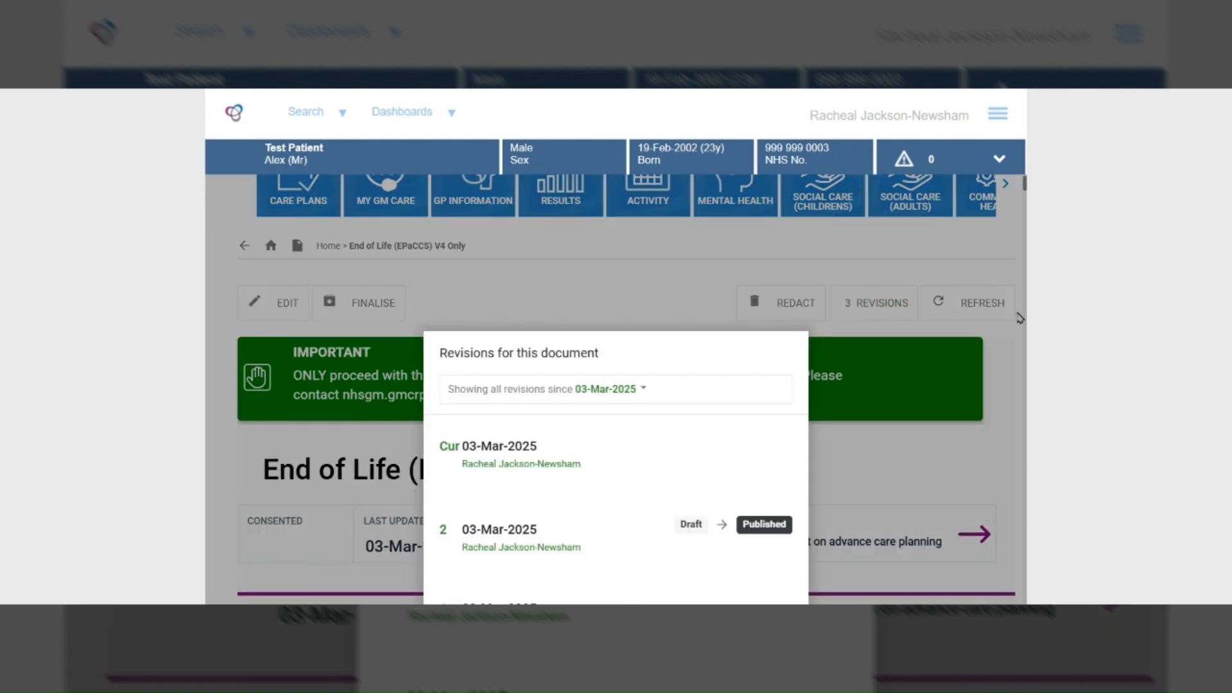
Open the EPaCCS Dashboard from the available dashboards.
key(ctrl+a)
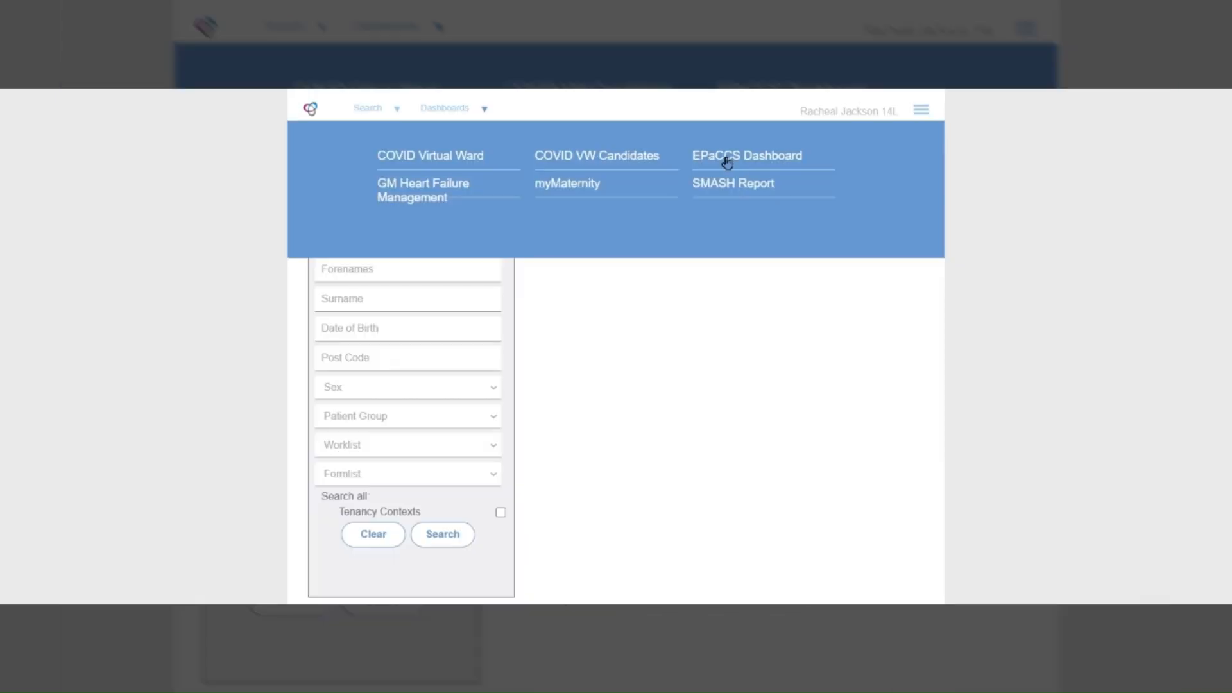
click(727, 159)
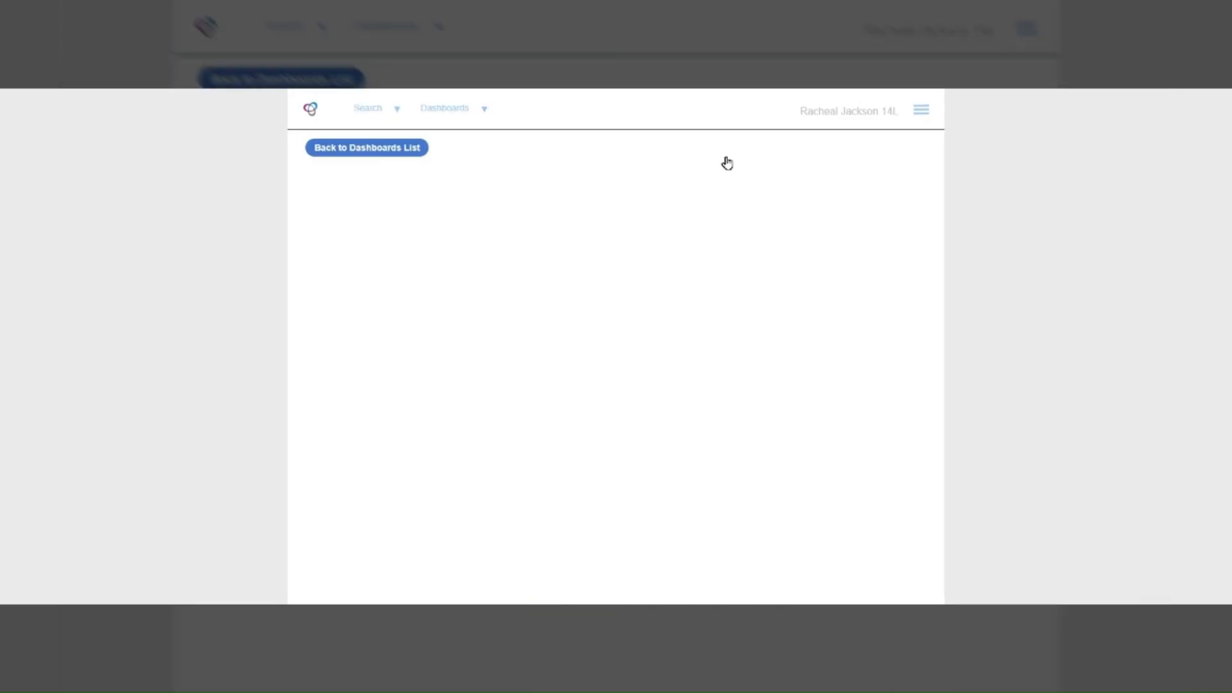